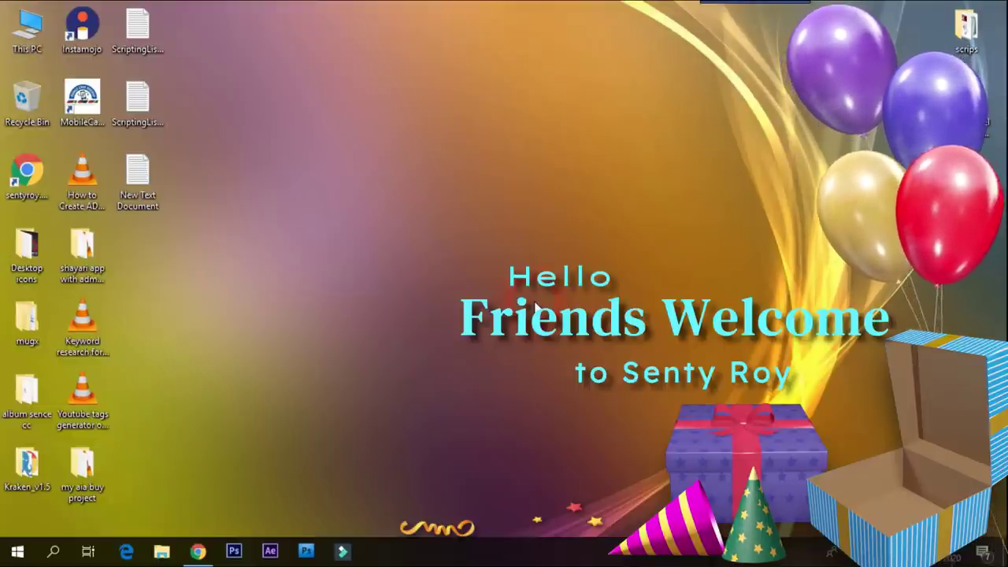
# Step: Open the Adobe Photoshop Star Filters plugins folder and view it as extra large icons
pyautogui.click(534, 305)
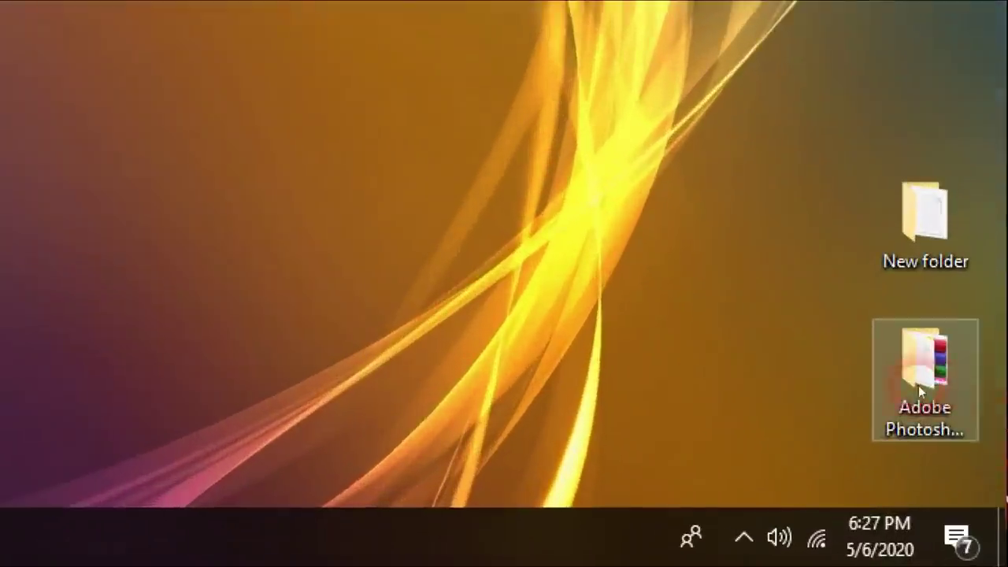
pyautogui.click(966, 466)
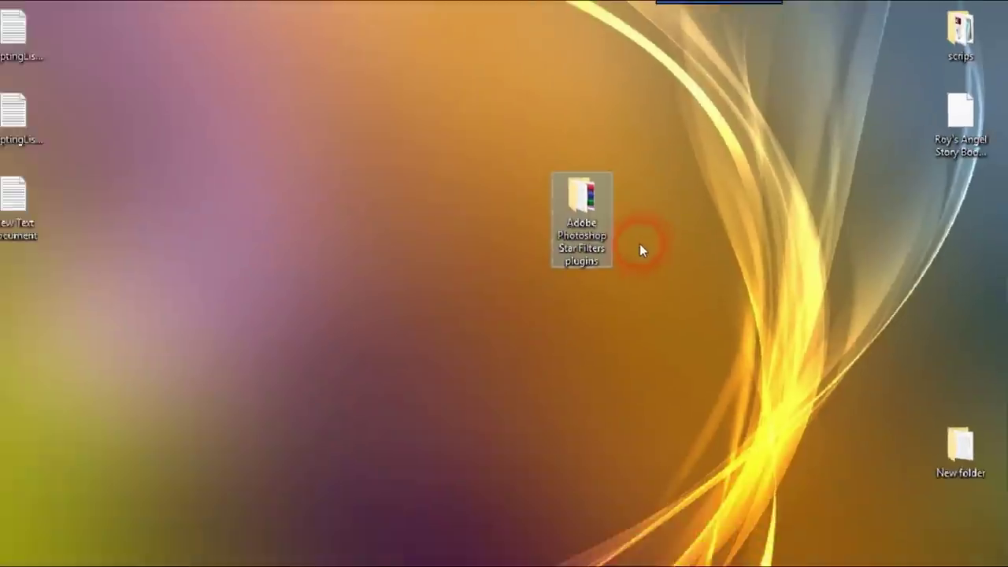
pyautogui.doubleClick(551, 315)
pyautogui.rightClick(403, 203)
pyautogui.click(519, 205)
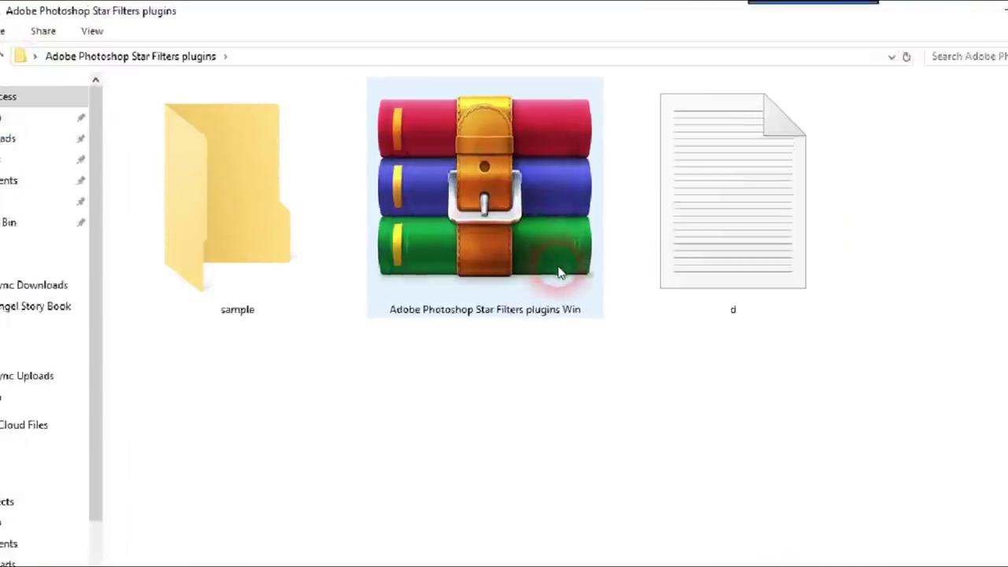
# Step: Open the sample folder, show its images as extra large thumbnails, and select SFP4_Sample_3_Before
pyautogui.moveTo(506, 290); pyautogui.dragTo(506, 291)
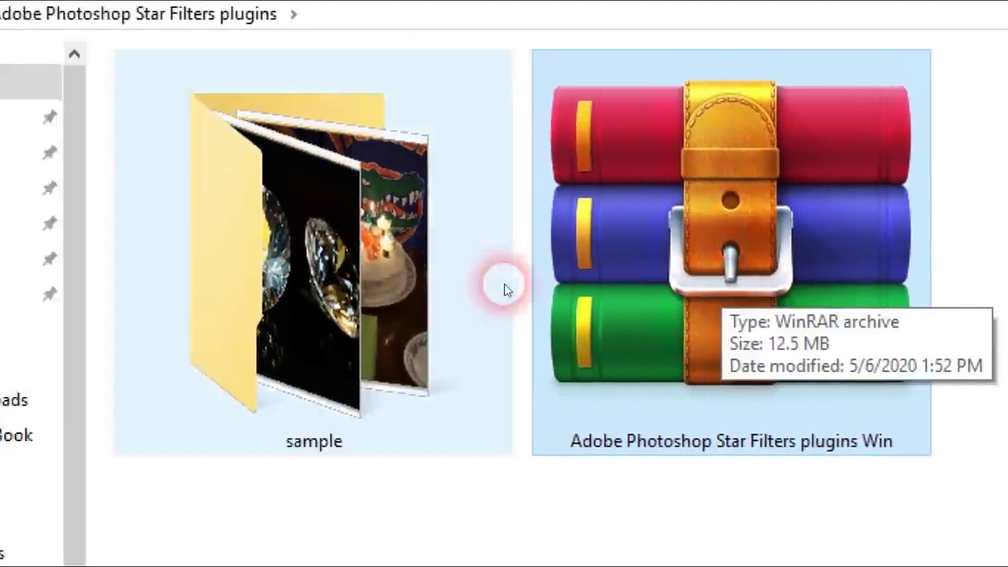
pyautogui.click(506, 291)
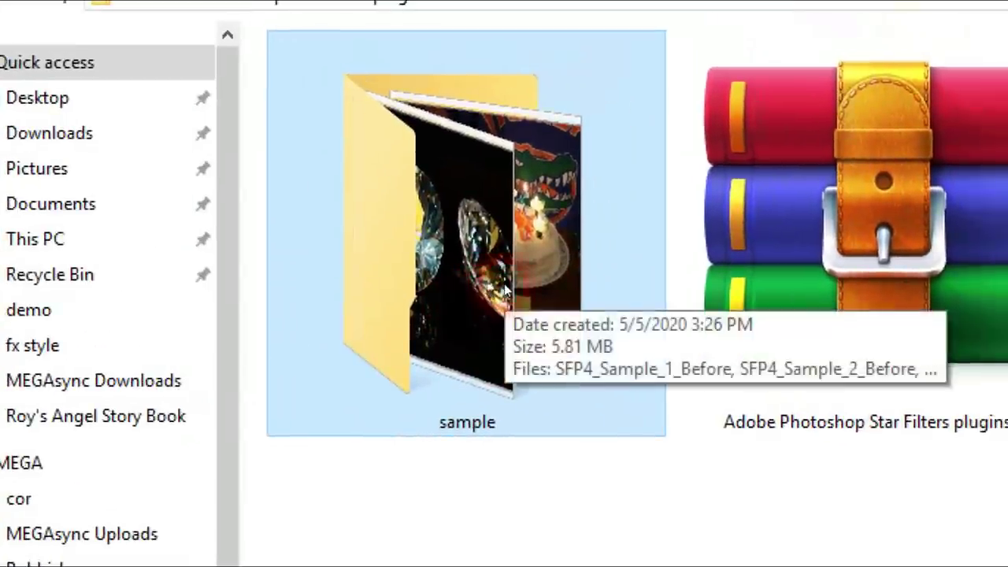
pyautogui.click(474, 321)
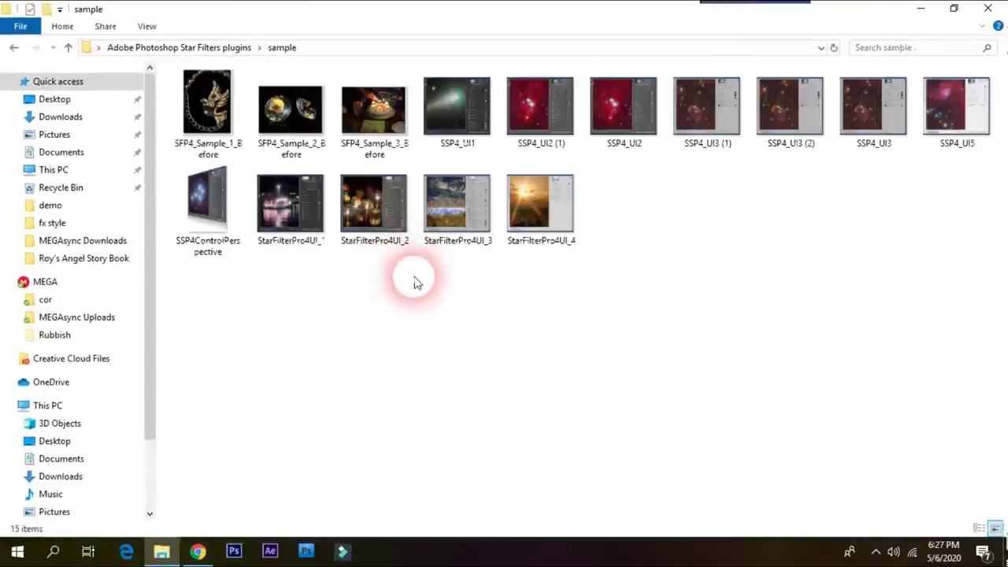
pyautogui.rightClick(443, 316)
pyautogui.click(655, 319)
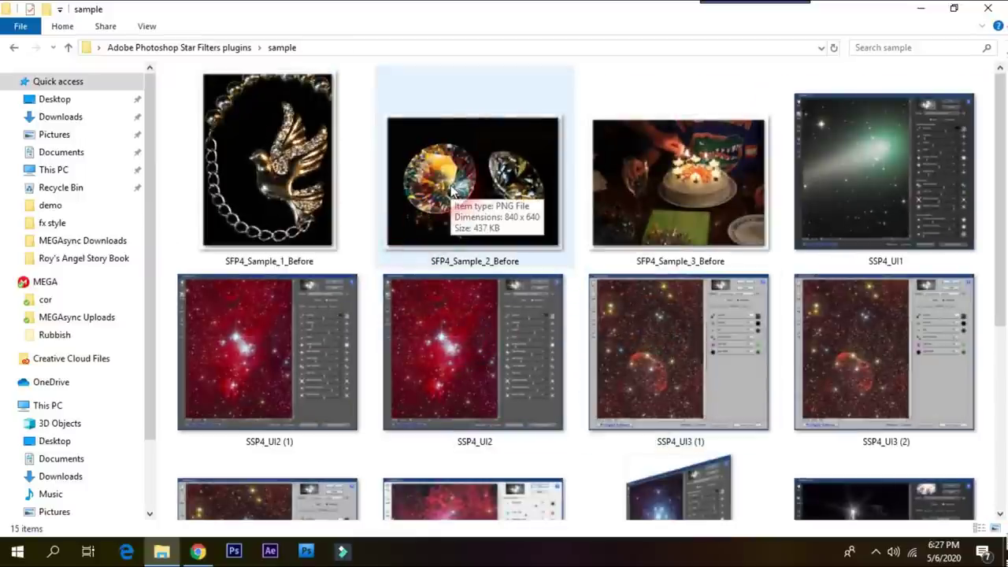
pyautogui.click(646, 204)
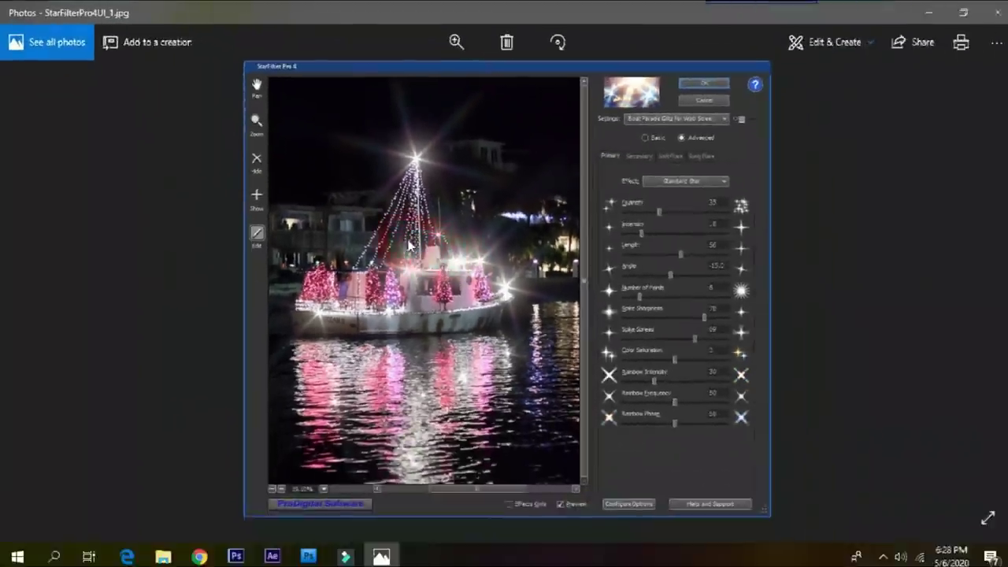
# Step: Move from StarFilterPro4UI_1 to StarFilterPro4UI_2 in Photos, then close the viewer
pyautogui.press('Right')
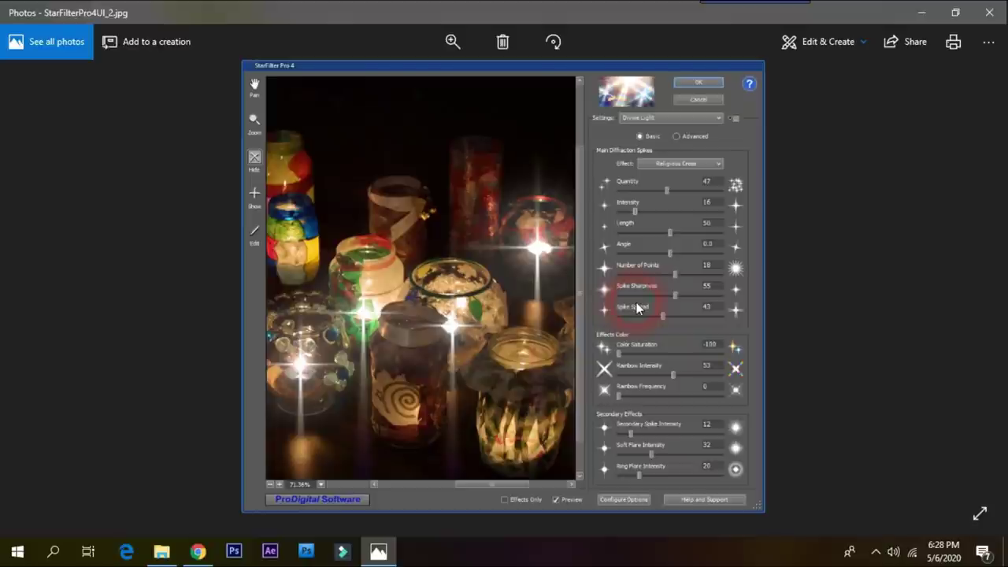
pyautogui.click(988, 12)
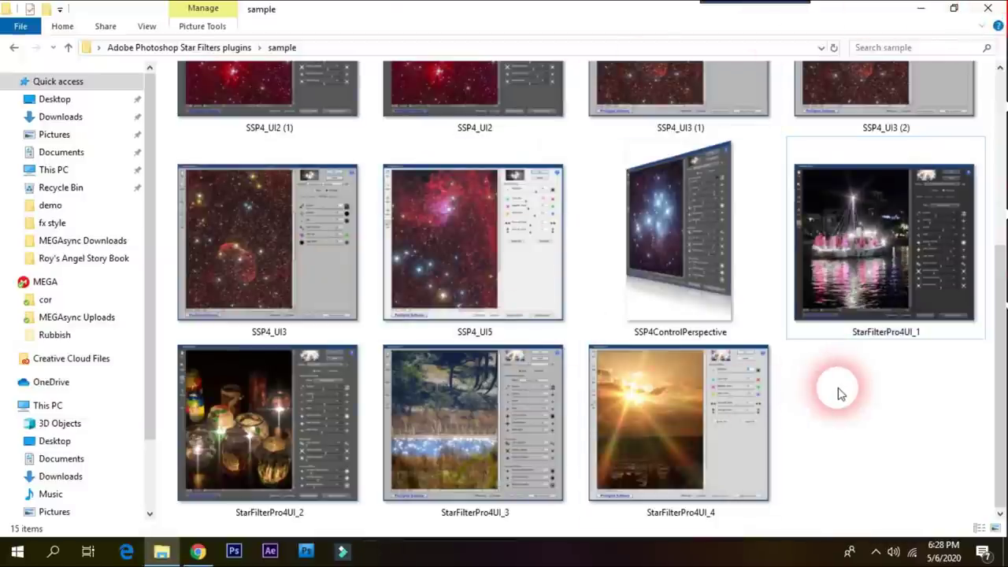
# Step: Return to the plugins folder and confirm in Properties that the RAR archive is 12.5 MB
pyautogui.hotkey('alt', 'Left')
pyautogui.moveTo(511, 192)
pyautogui.mouseDown()
pyautogui.moveTo(484, 224)
pyautogui.moveTo(488, 193)
pyautogui.mouseUp()
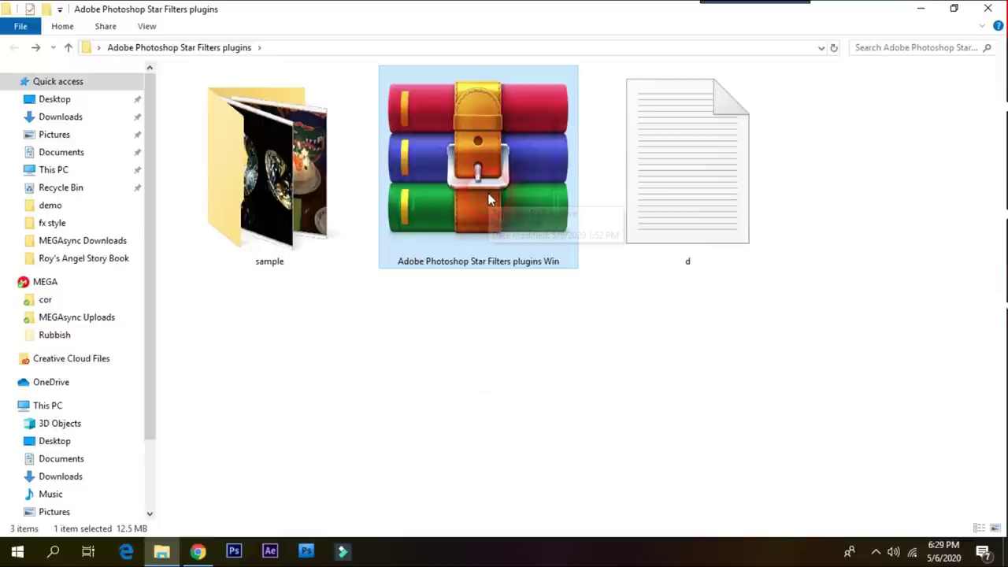
pyautogui.hotkey('shift', 'F10')
pyautogui.click(563, 512)
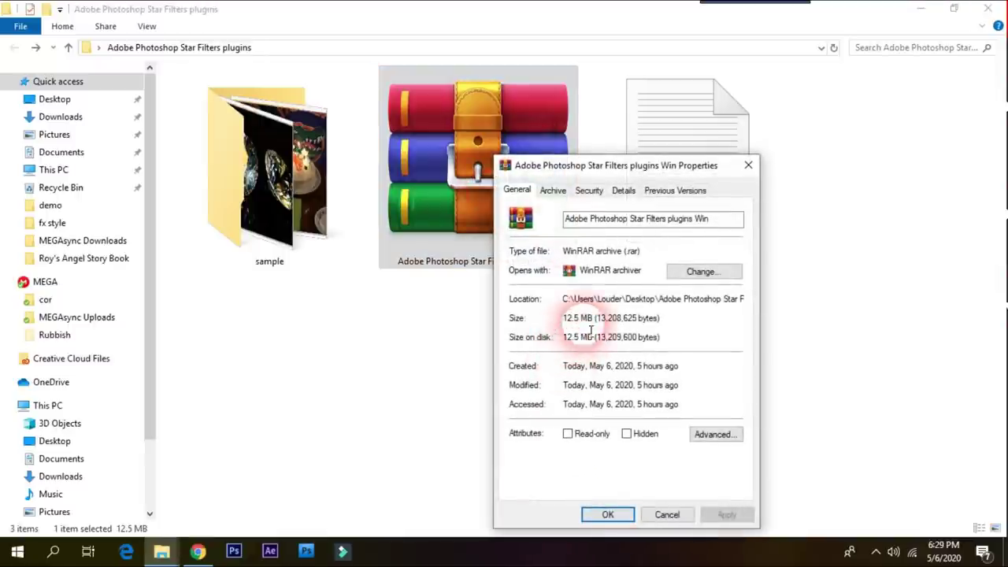
pyautogui.moveTo(596, 318); pyautogui.dragTo(568, 319)
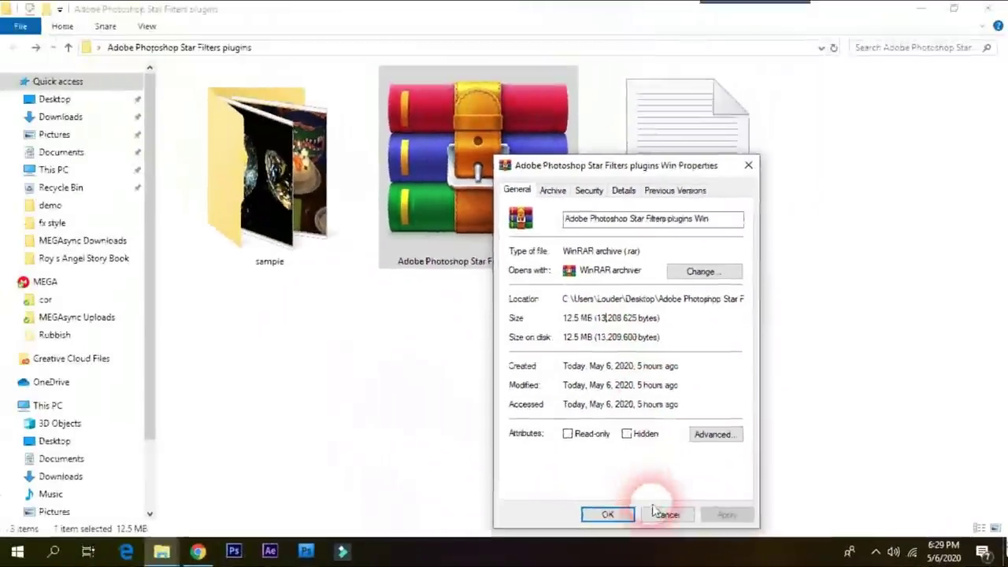
pyautogui.click(656, 513)
pyautogui.moveTo(442, 207); pyautogui.dragTo(464, 218)
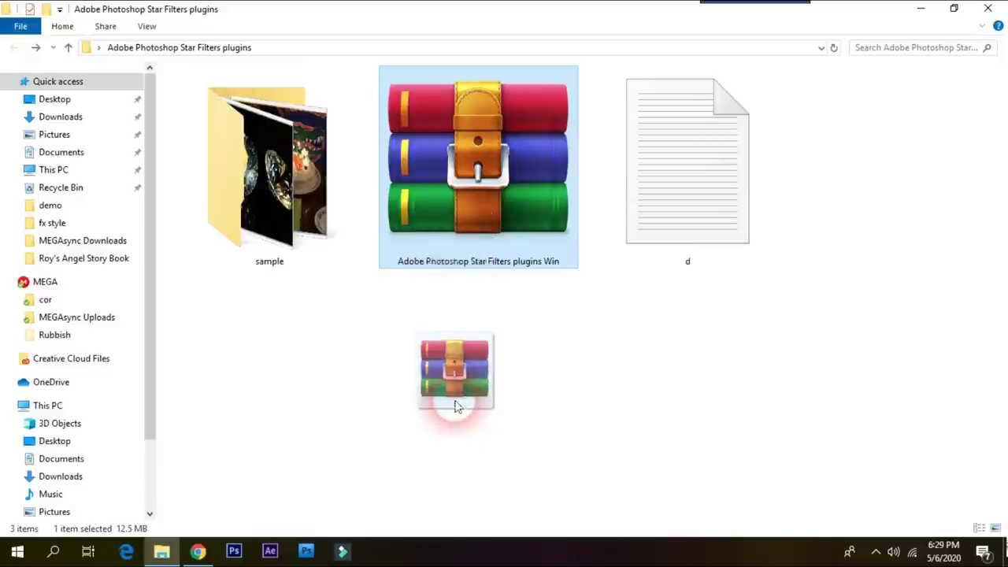
# Step: Extract the archive with WinRAR to the suggested plugins folder destination, then close WinRAR
pyautogui.doubleClick(464, 213)
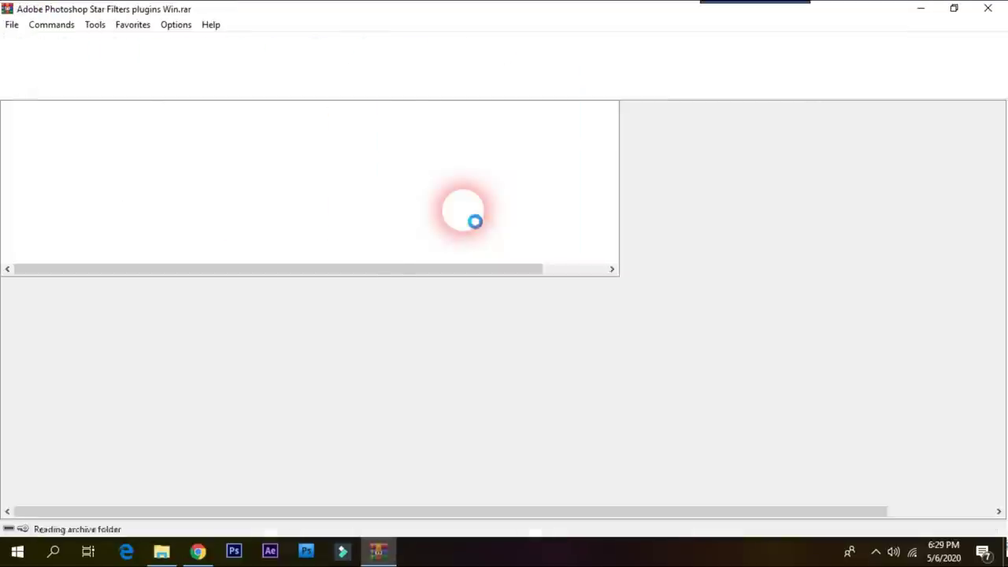
pyautogui.moveTo(329, 7); pyautogui.dragTo(497, 177)
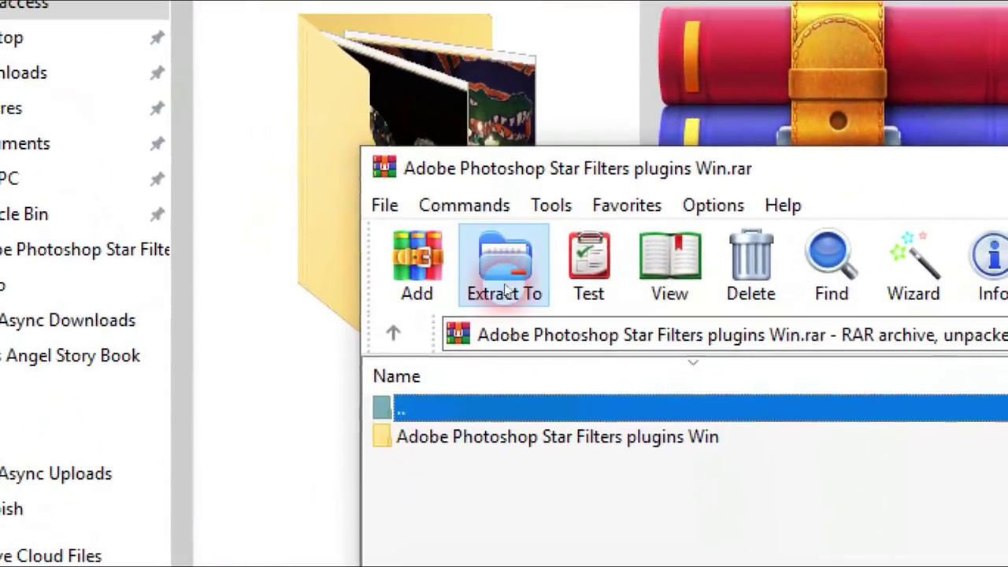
pyautogui.click(506, 290)
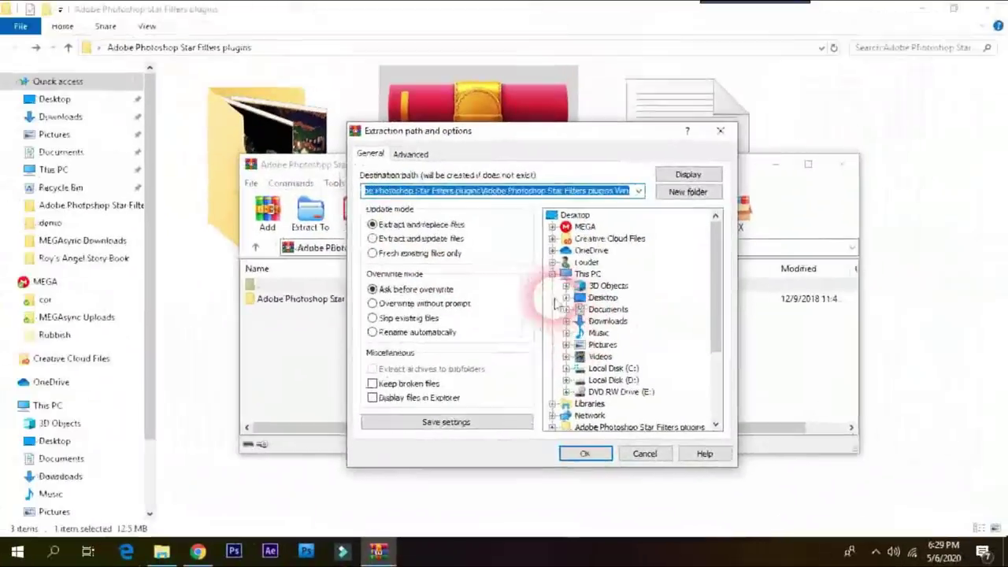
pyautogui.click(590, 454)
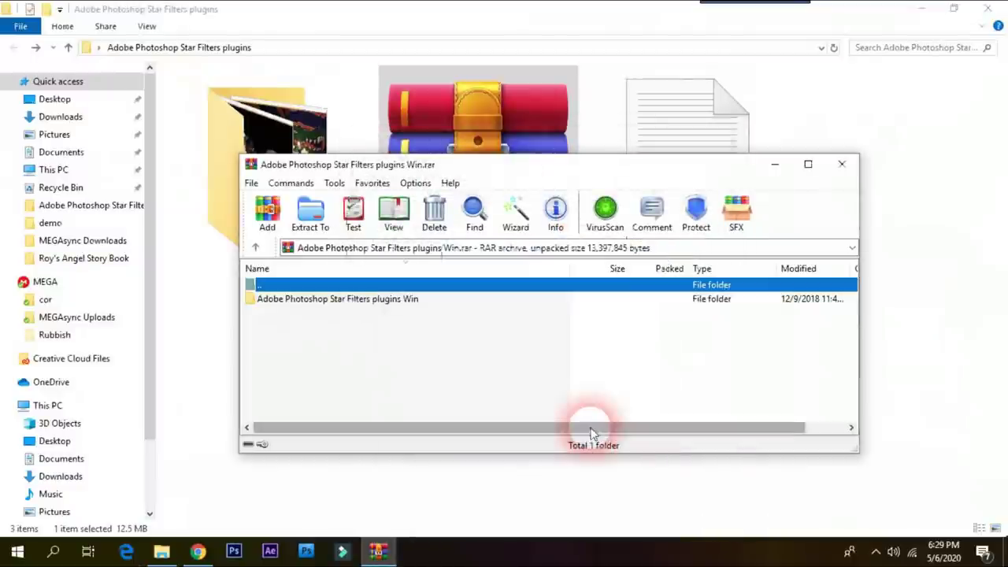
pyautogui.click(841, 168)
pyautogui.moveTo(276, 236); pyautogui.dragTo(264, 231)
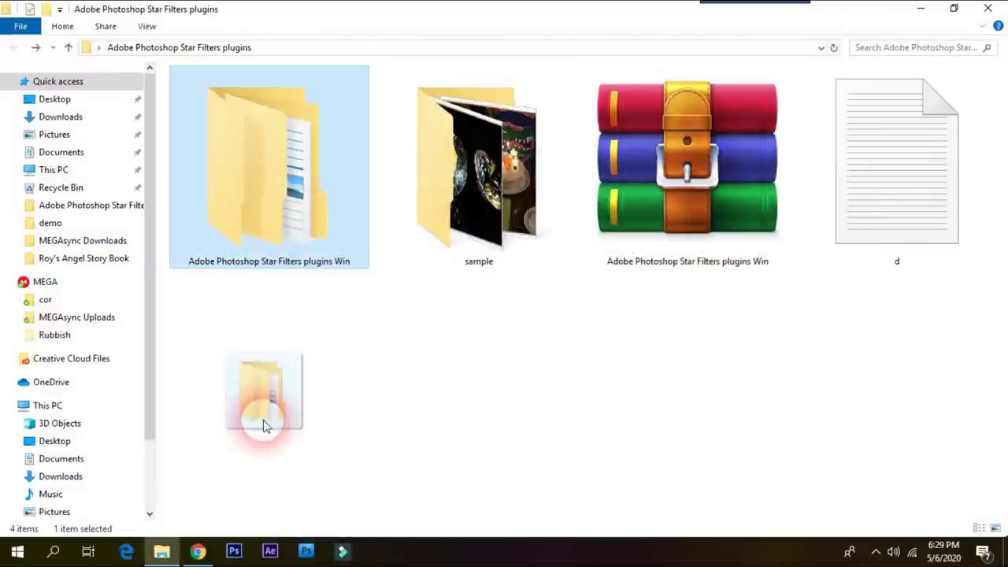
# Step: Open the extracted Win folder and its inner plugins subfolder, shown as extra large icons
pyautogui.doubleClick(264, 229)
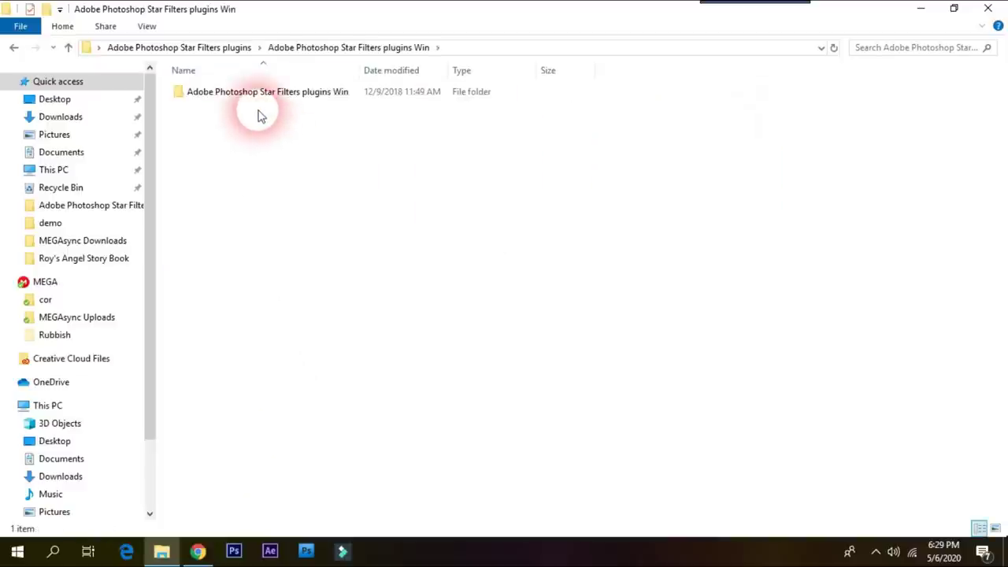
pyautogui.doubleClick(250, 93)
pyautogui.rightClick(278, 194)
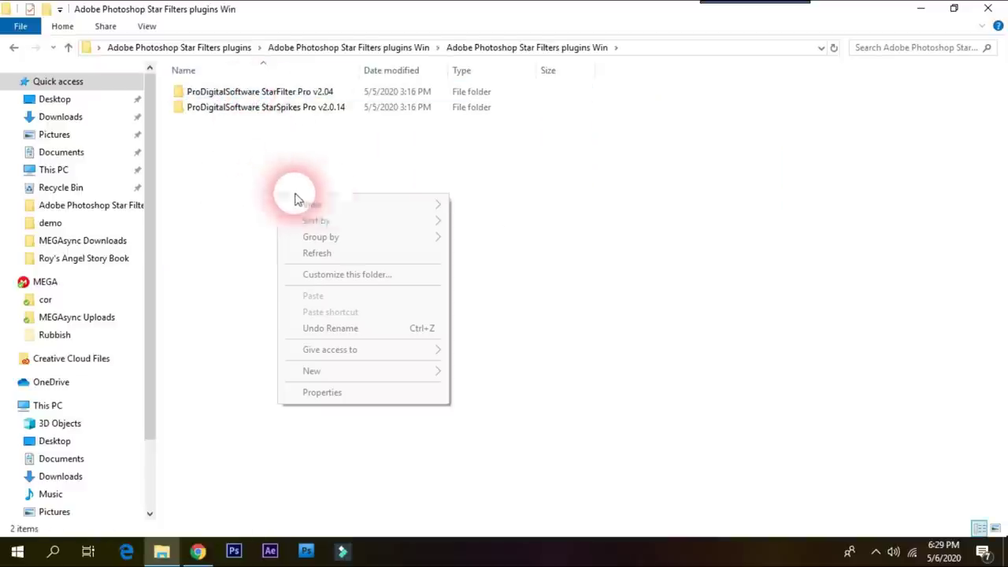
pyautogui.click(472, 204)
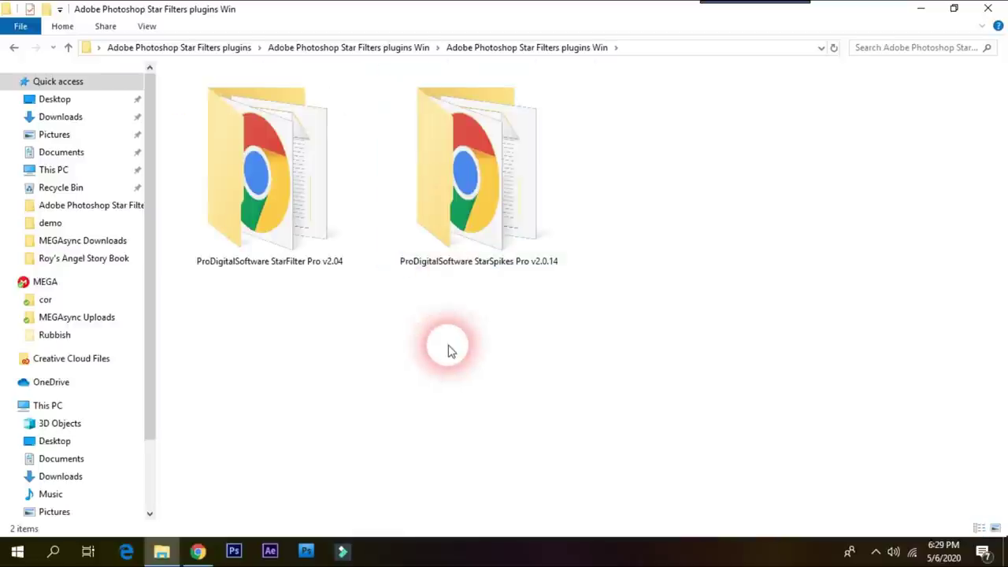
# Step: Open the StarFilter Pro v2.04 folder and display its files as extra large icons
pyautogui.click(333, 259)
pyautogui.click(464, 267)
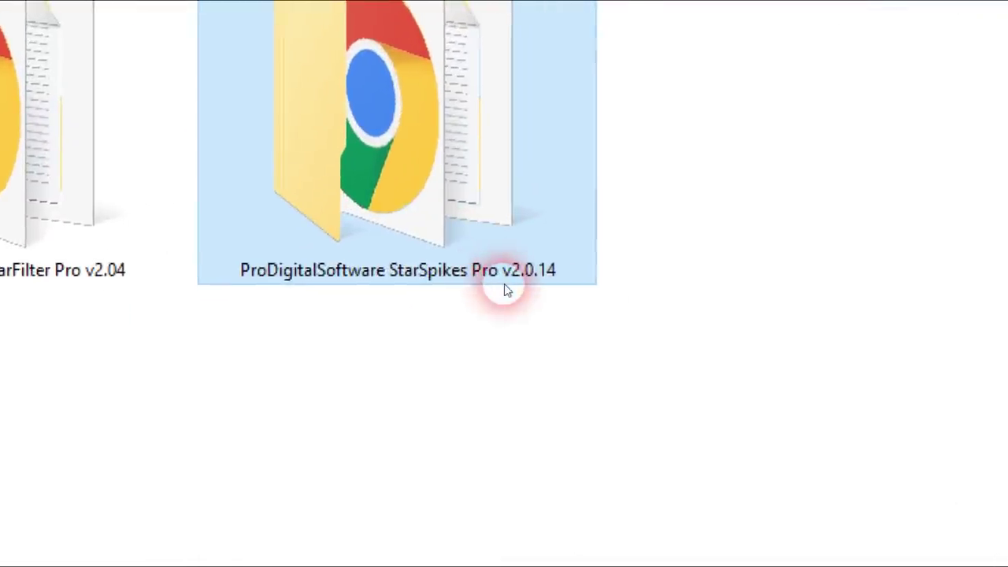
pyautogui.moveTo(477, 197)
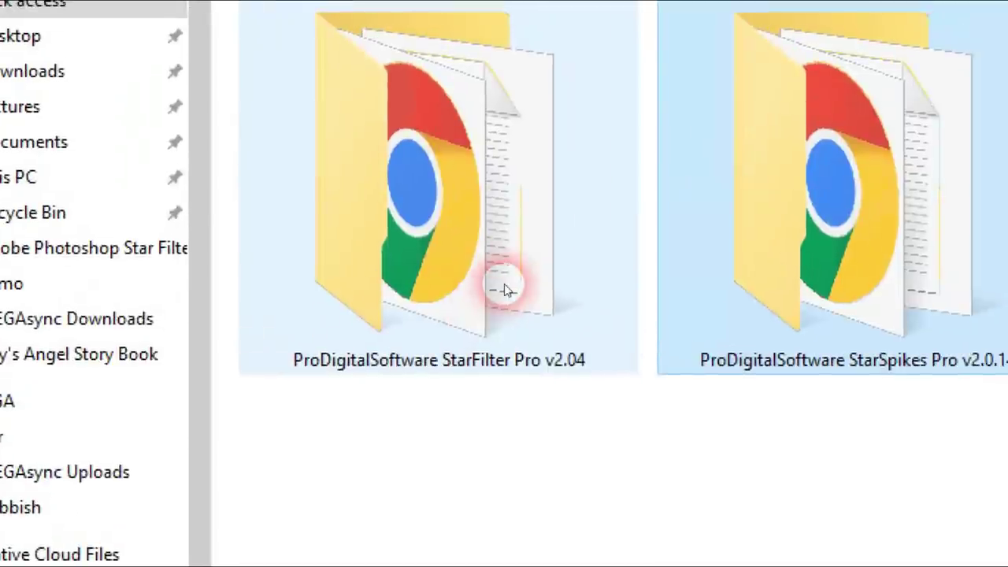
pyautogui.click(506, 290)
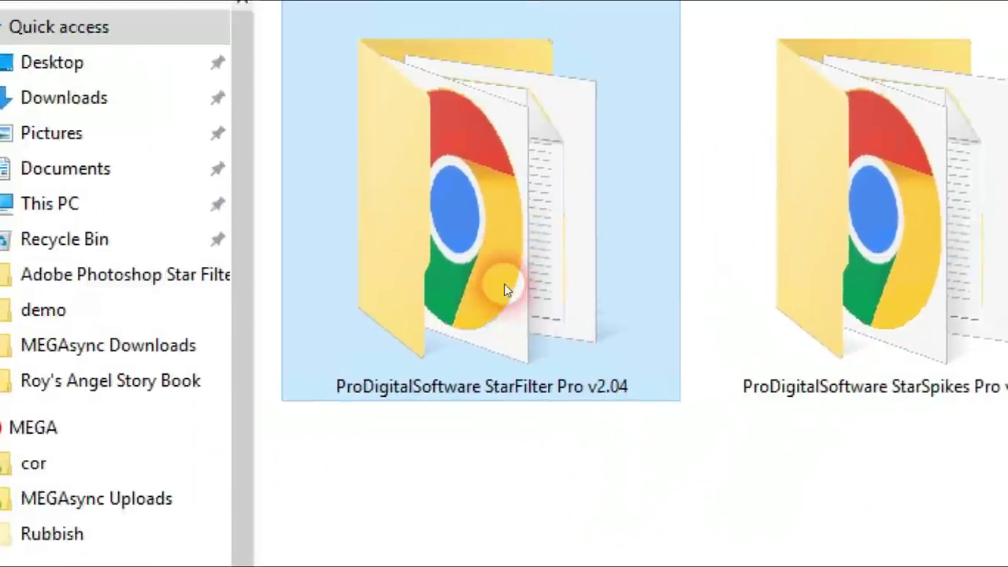
pyautogui.doubleClick(507, 290)
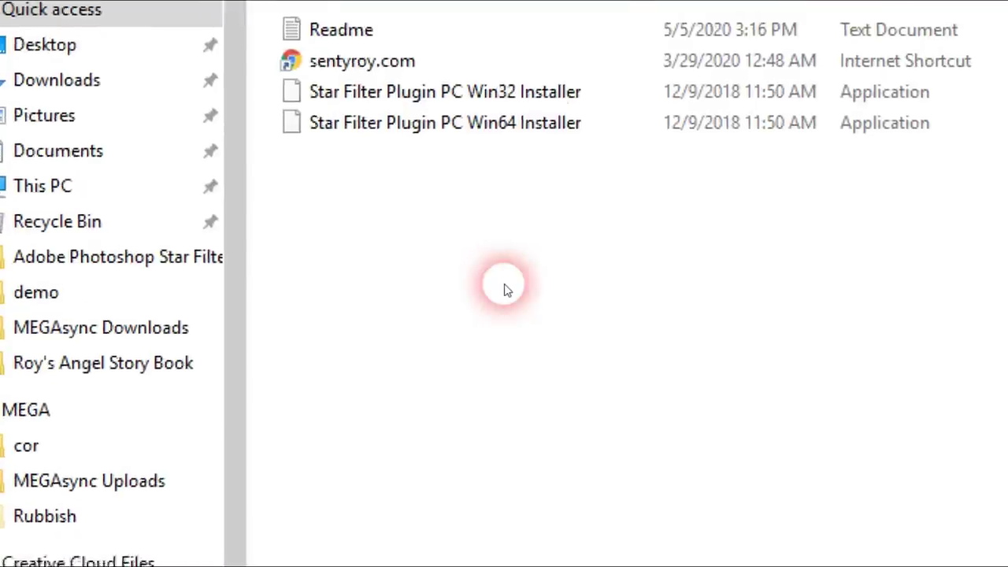
pyautogui.rightClick(506, 290)
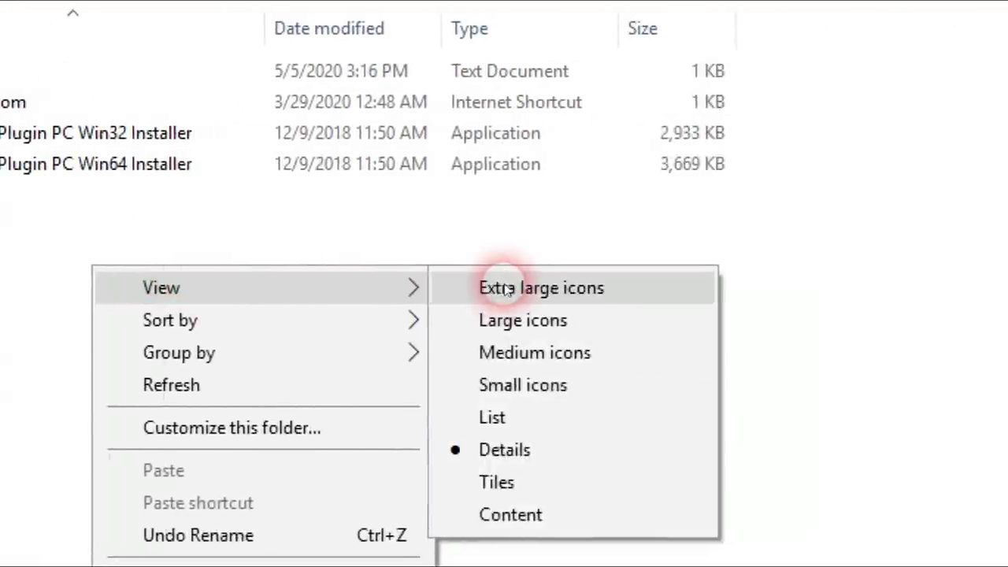
pyautogui.click(504, 289)
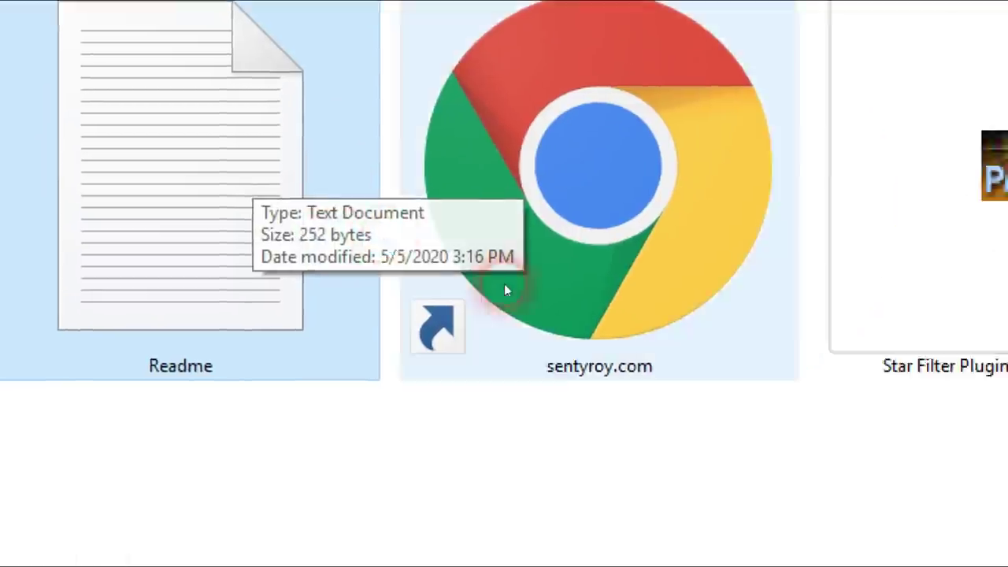
# Step: Compare the Win32 and Win64 installer tiles, ending with the Win64 installer selected
pyautogui.click(506, 290)
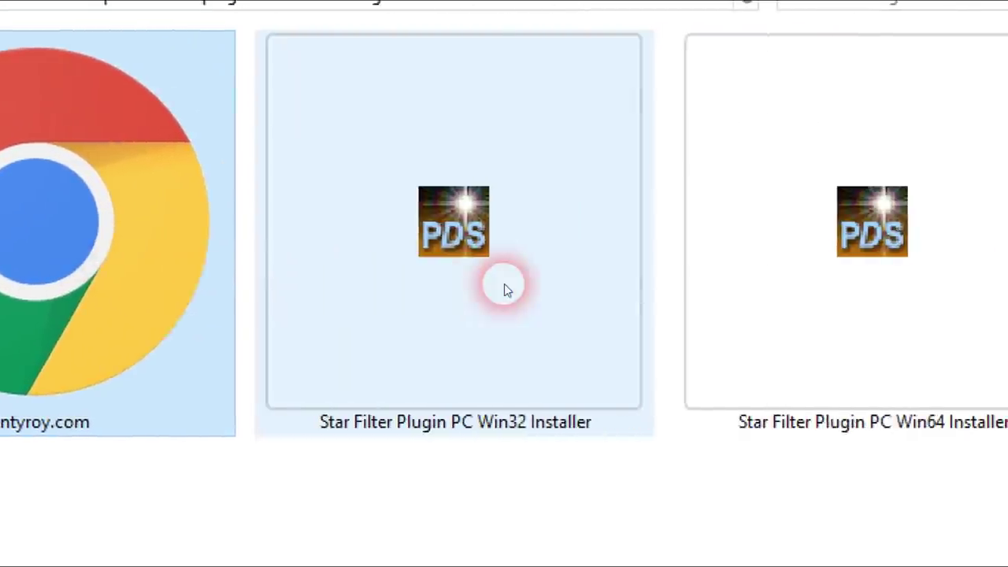
pyautogui.click(508, 287)
pyautogui.click(621, 286)
pyautogui.click(534, 290)
pyautogui.click(669, 286)
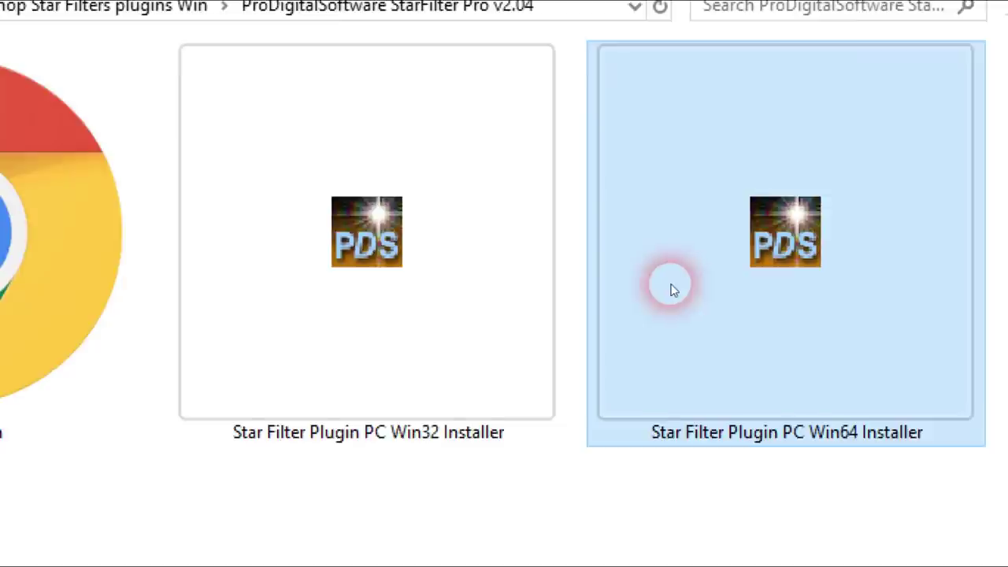
pyautogui.click(507, 289)
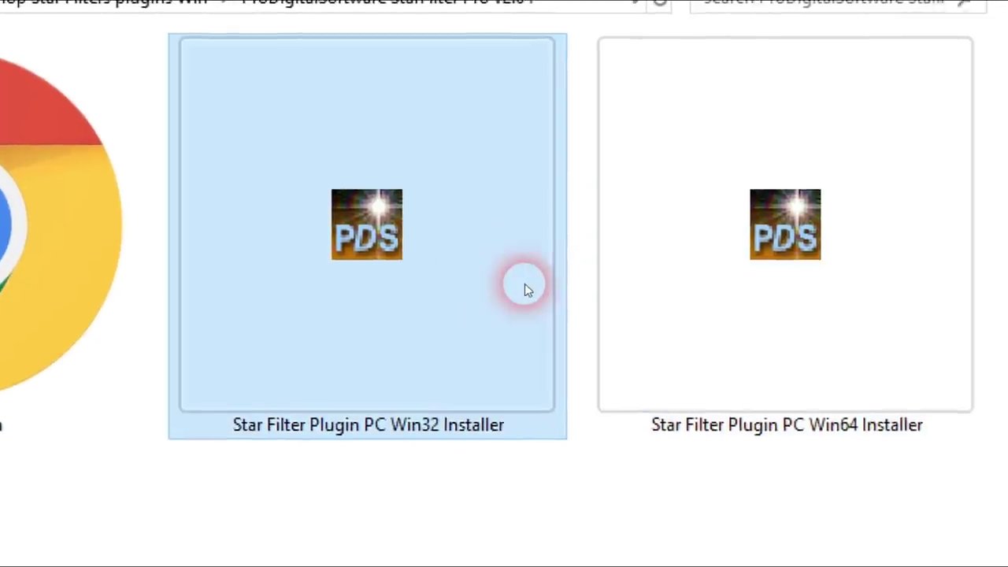
pyautogui.click(756, 287)
pyautogui.click(488, 319)
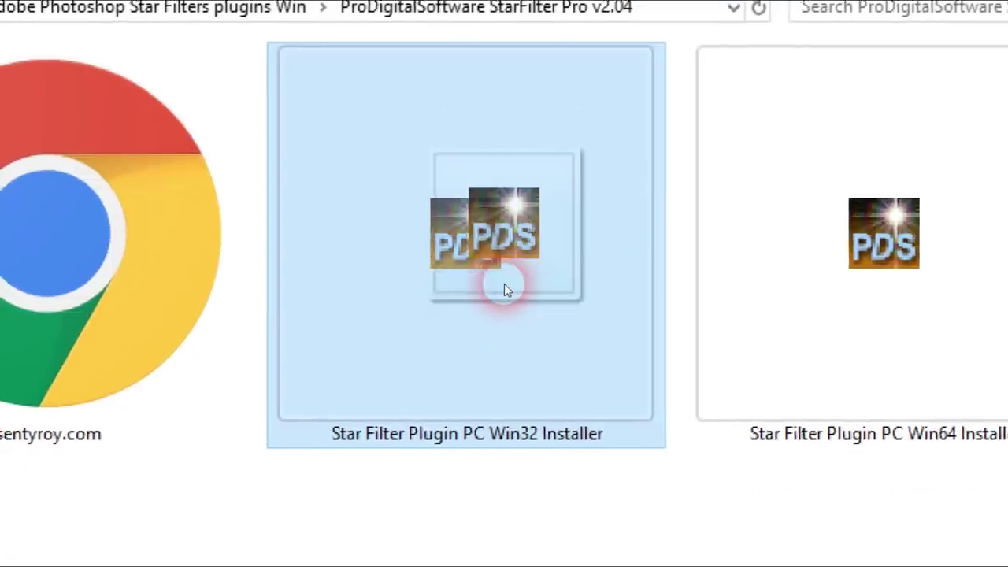
pyautogui.moveTo(505, 288); pyautogui.dragTo(513, 290)
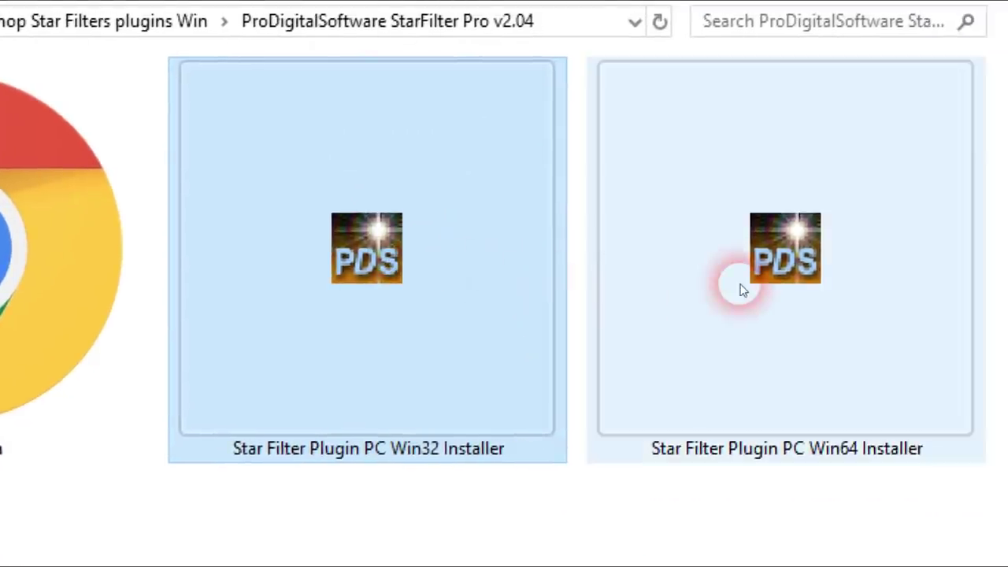
pyautogui.moveTo(740, 290); pyautogui.dragTo(800, 290)
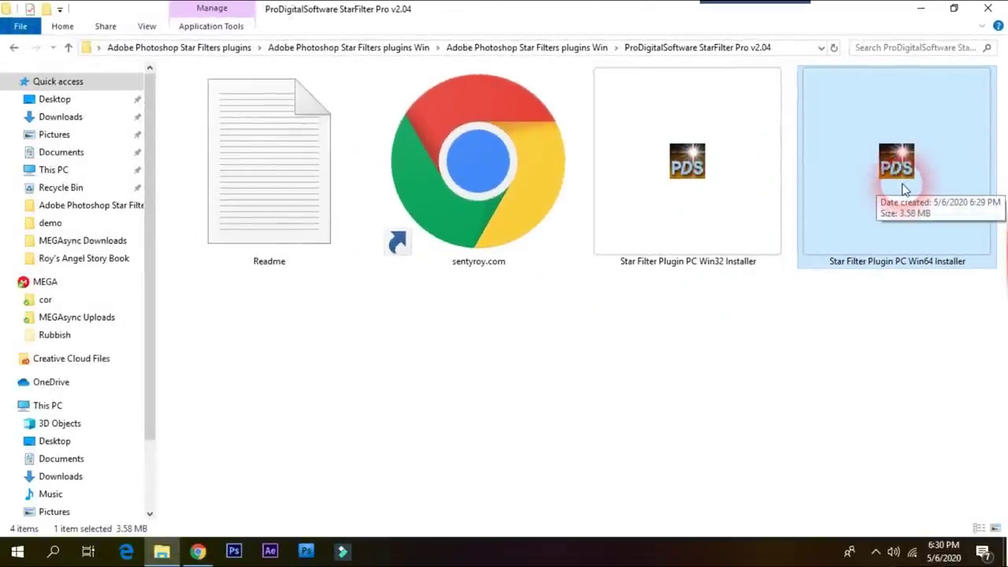
pyautogui.doubleClick(902, 191)
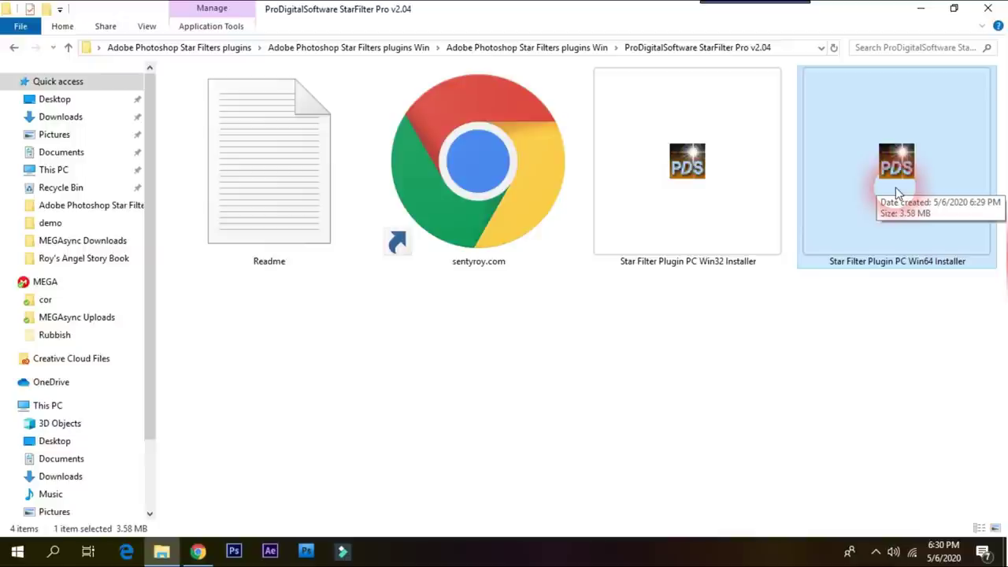
pyautogui.doubleClick(911, 169)
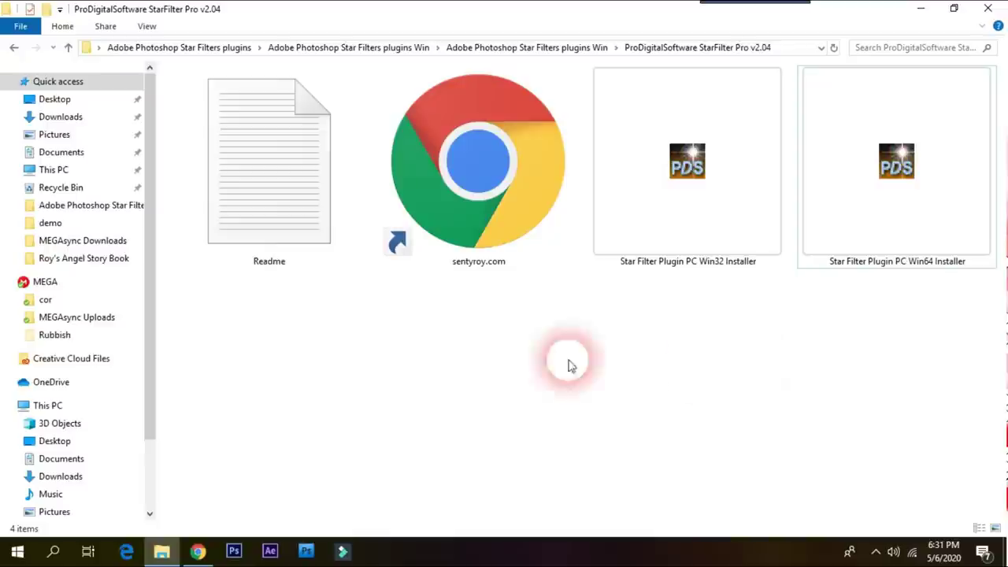
pyautogui.press('super+d')
# Step: Browse to C:\Program Files (x86)\Adobe and inspect the Photoshop CS4 and CS6 folders
pyautogui.doubleClick(31, 39)
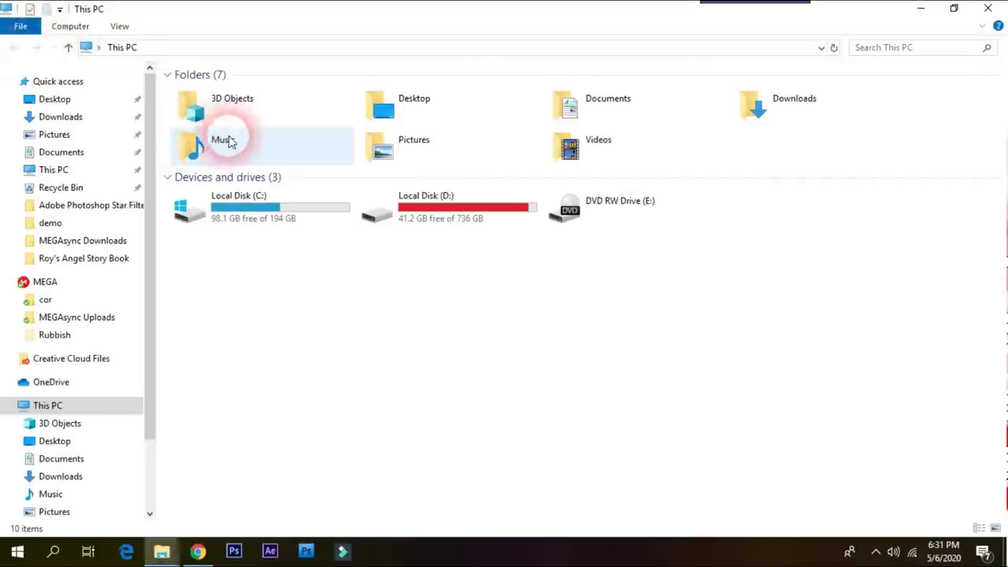
pyautogui.doubleClick(247, 207)
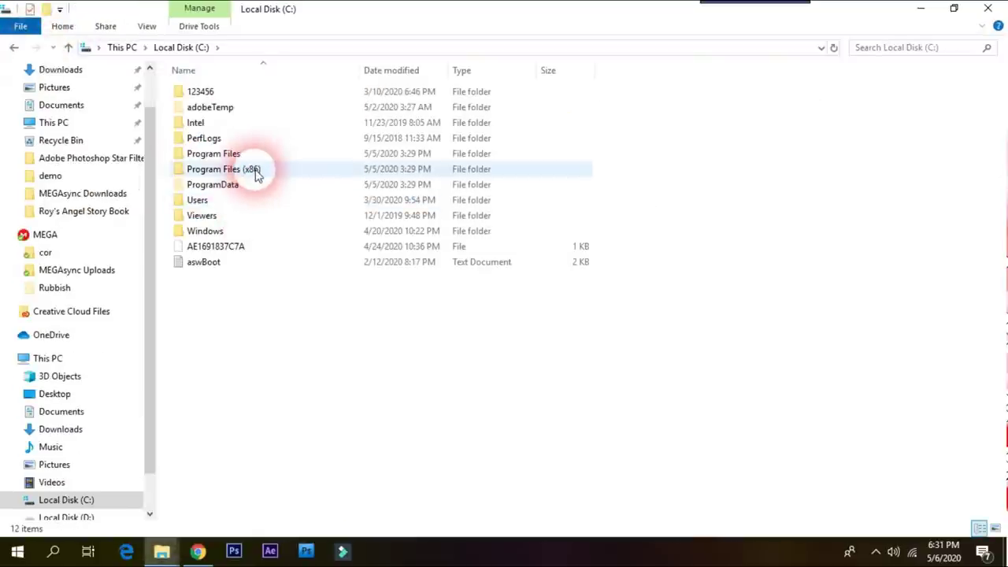
pyautogui.doubleClick(256, 172)
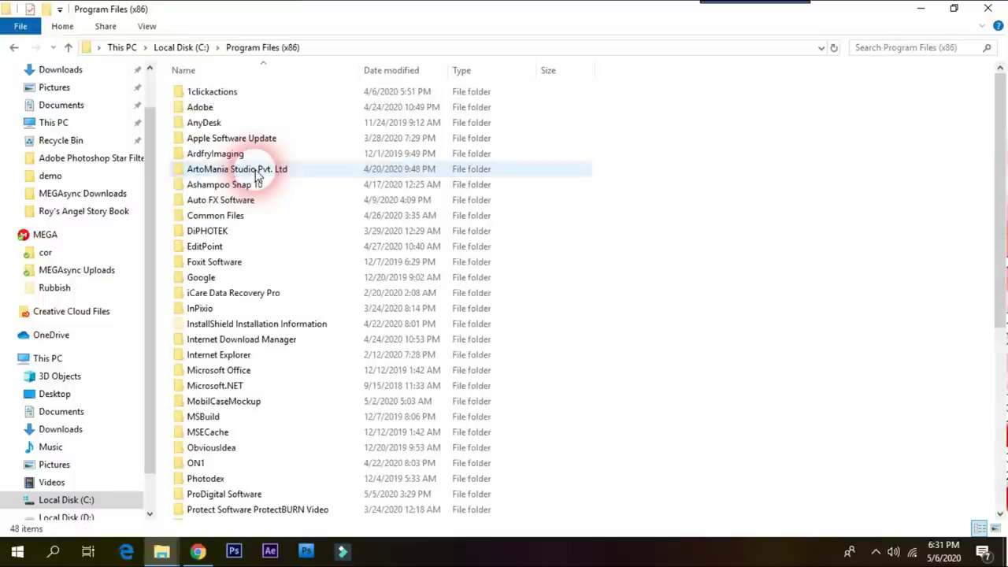
pyautogui.click(207, 110)
pyautogui.doubleClick(207, 113)
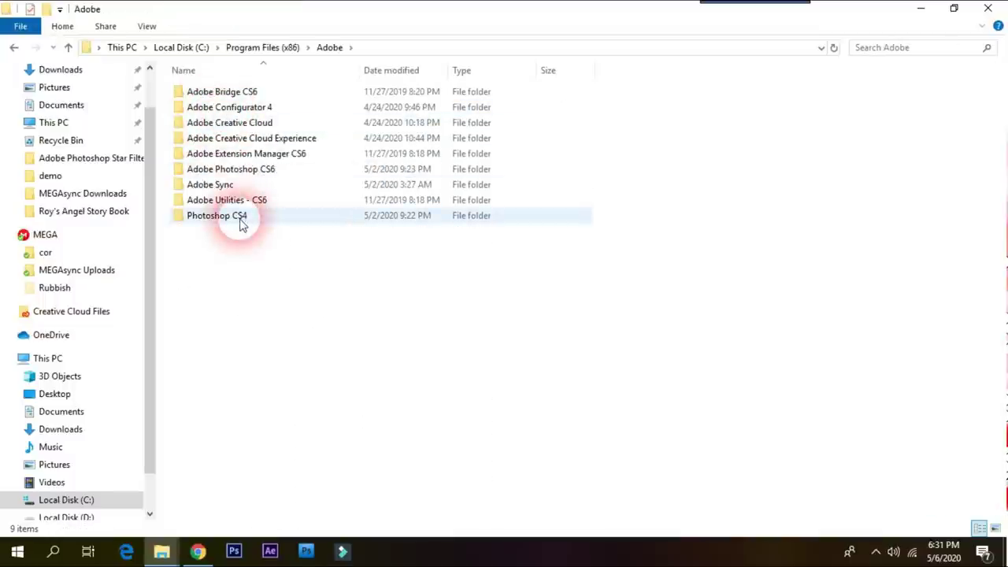
pyautogui.moveTo(483, 283); pyautogui.dragTo(506, 290)
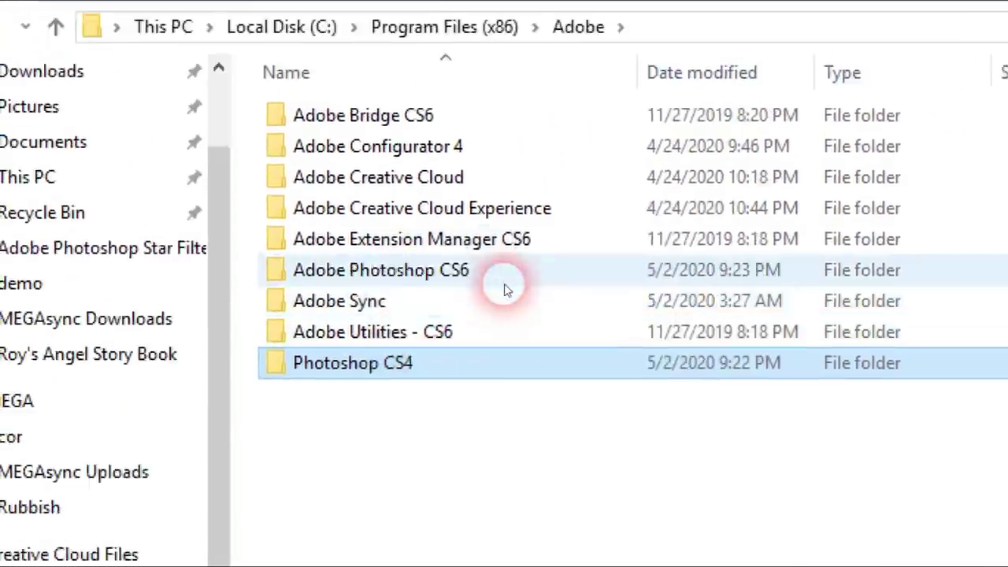
pyautogui.click(547, 197)
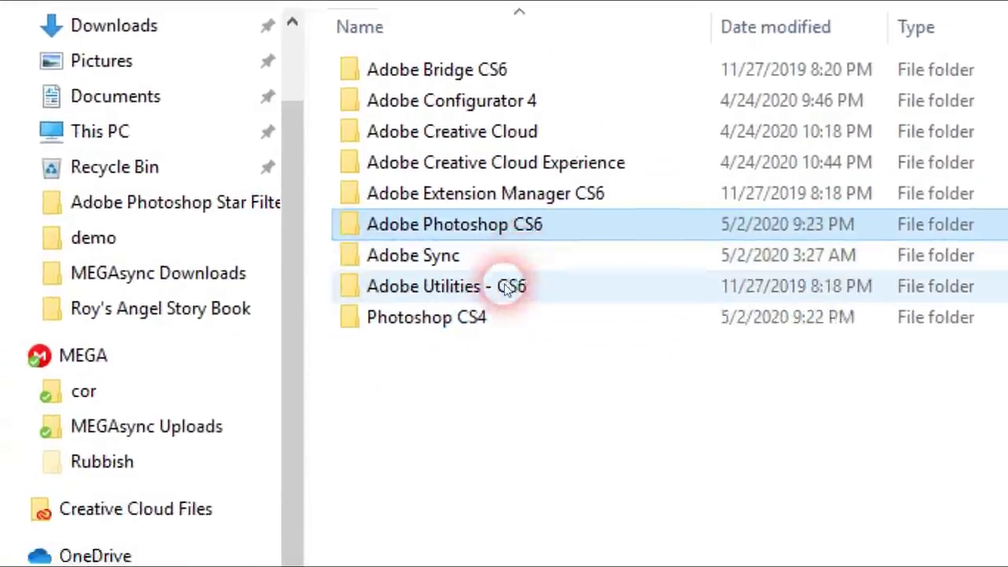
pyautogui.click(457, 372)
# Step: Close the Adobe folder window and start the Win64 StarFilter Pro installer
pyautogui.click(923, 12)
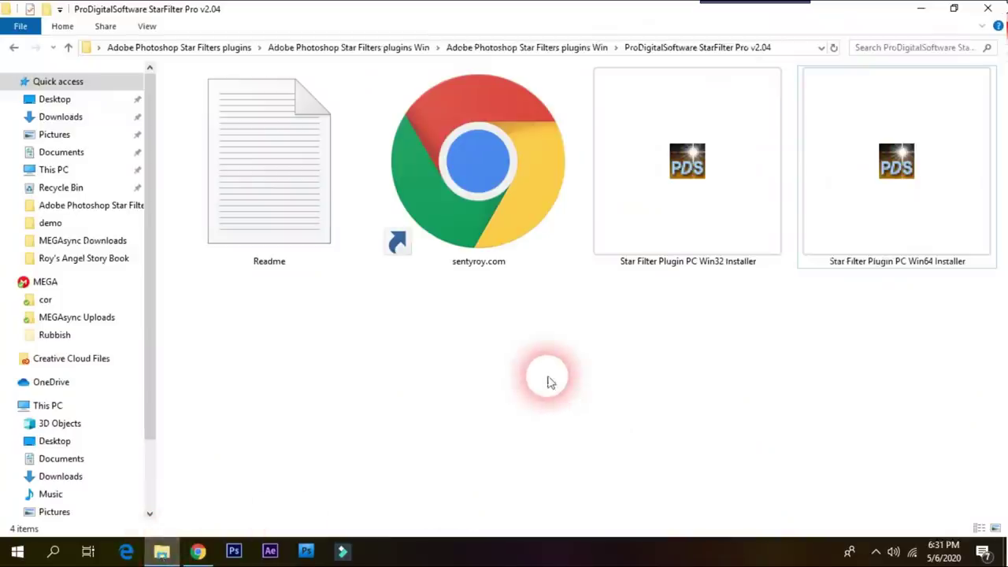
pyautogui.click(682, 209)
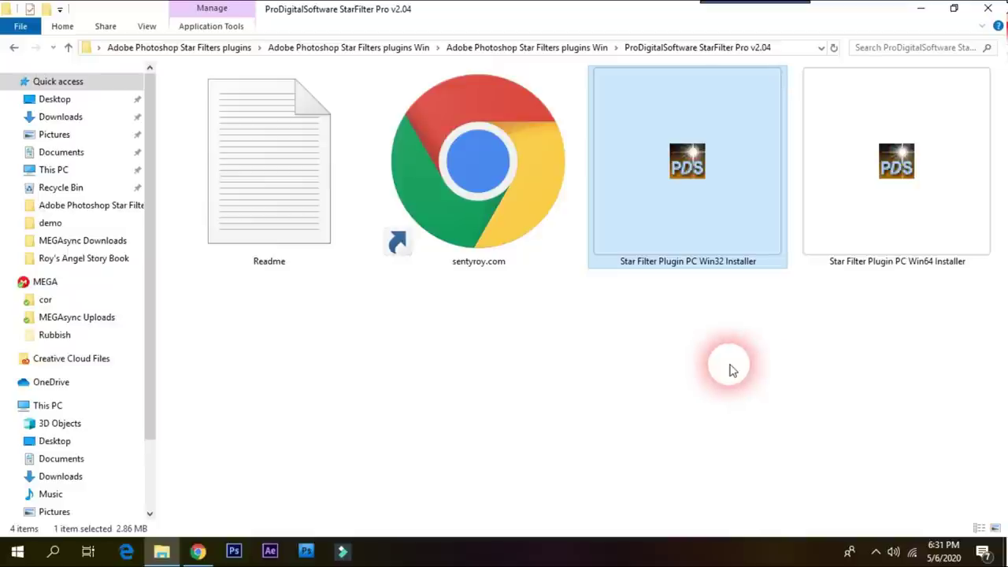
pyautogui.moveTo(936, 150)
pyautogui.mouseDown()
pyautogui.moveTo(921, 242)
pyautogui.moveTo(921, 224)
pyautogui.mouseUp()
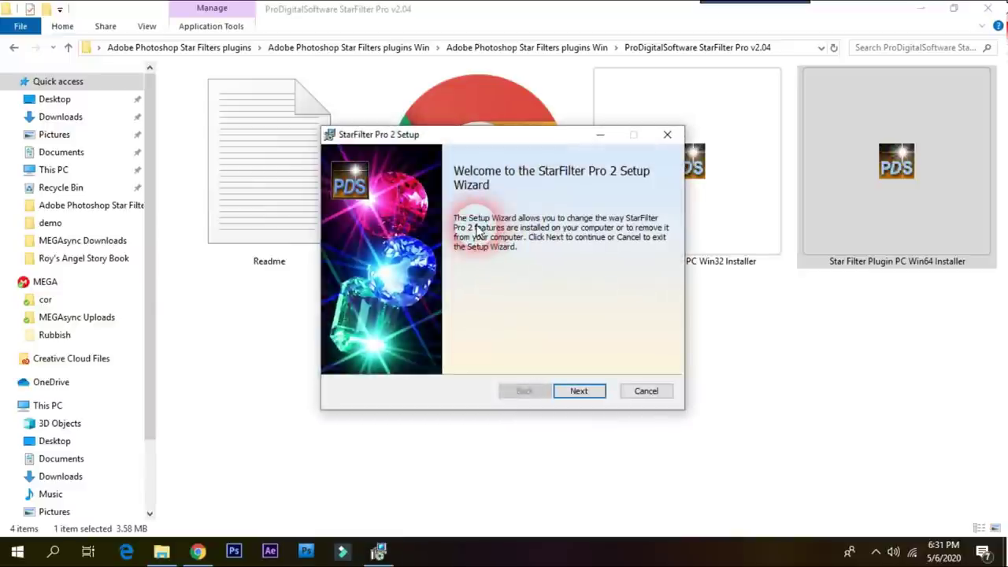
# Step: Run the StarFilter Pro 2 setup in Change mode, keep the Custom Setup features, and finish
pyautogui.click(921, 9)
pyautogui.moveTo(508, 138)
pyautogui.mouseDown()
pyautogui.moveTo(508, 156)
pyautogui.moveTo(501, 138)
pyautogui.mouseUp()
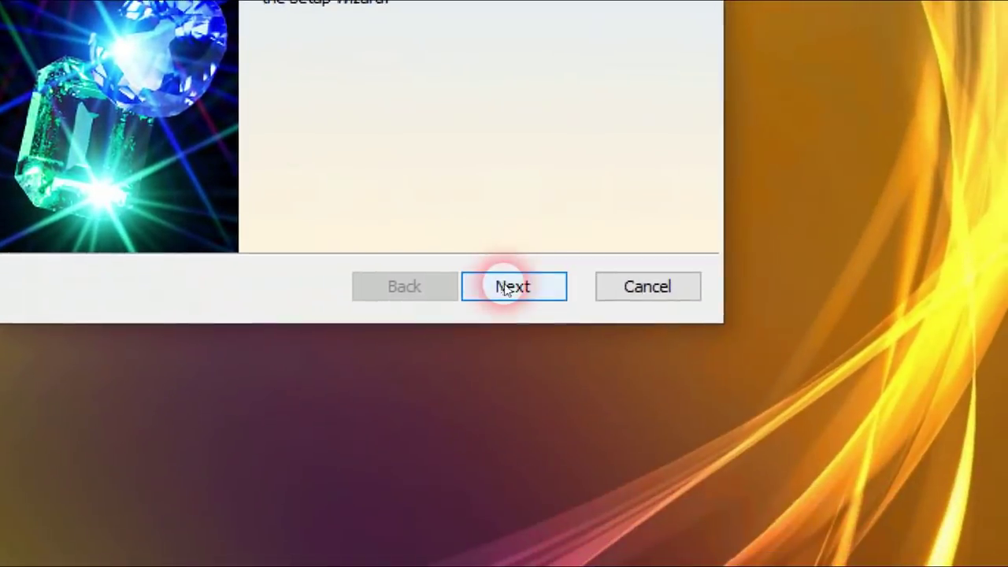
pyautogui.click(508, 295)
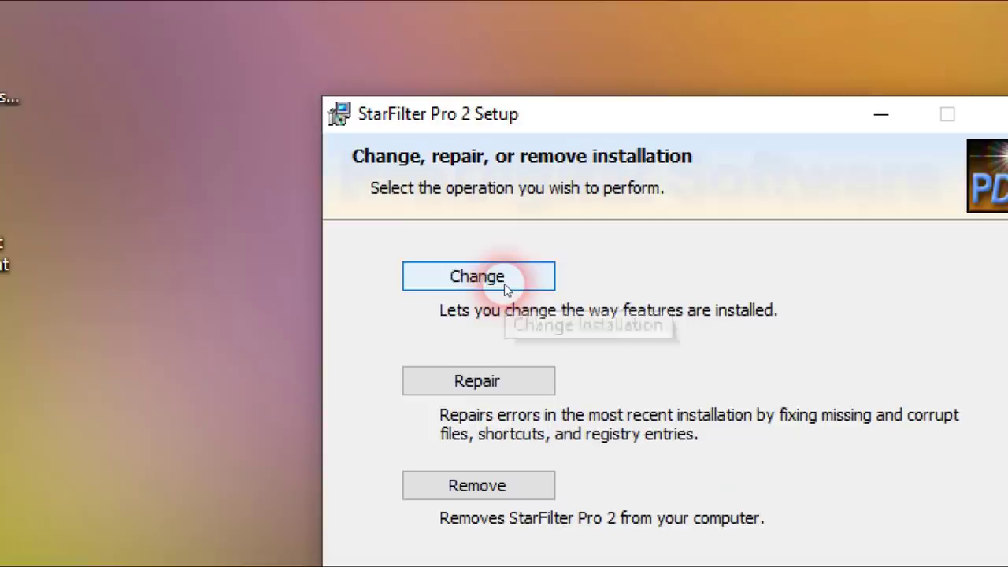
pyautogui.click(506, 288)
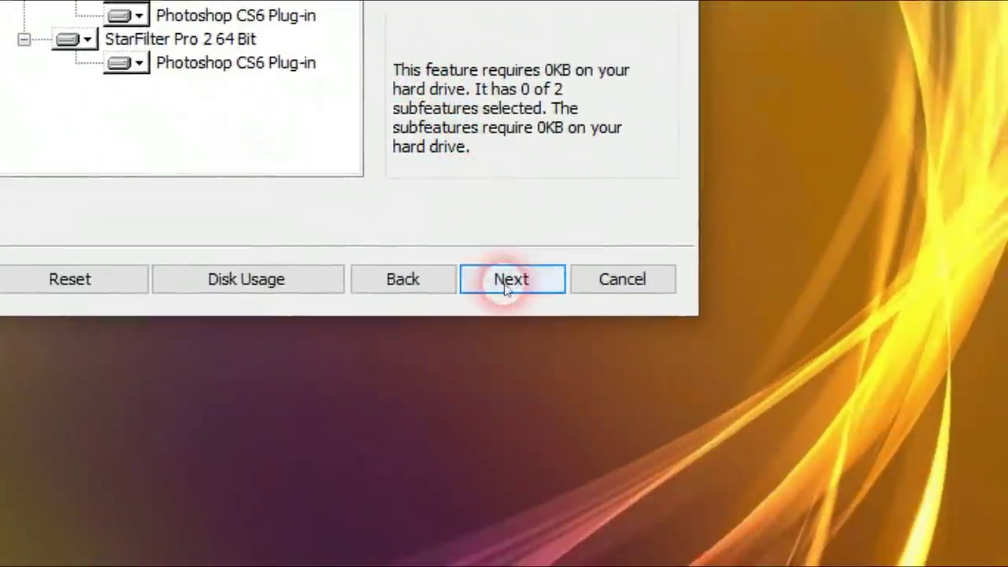
pyautogui.click(644, 514)
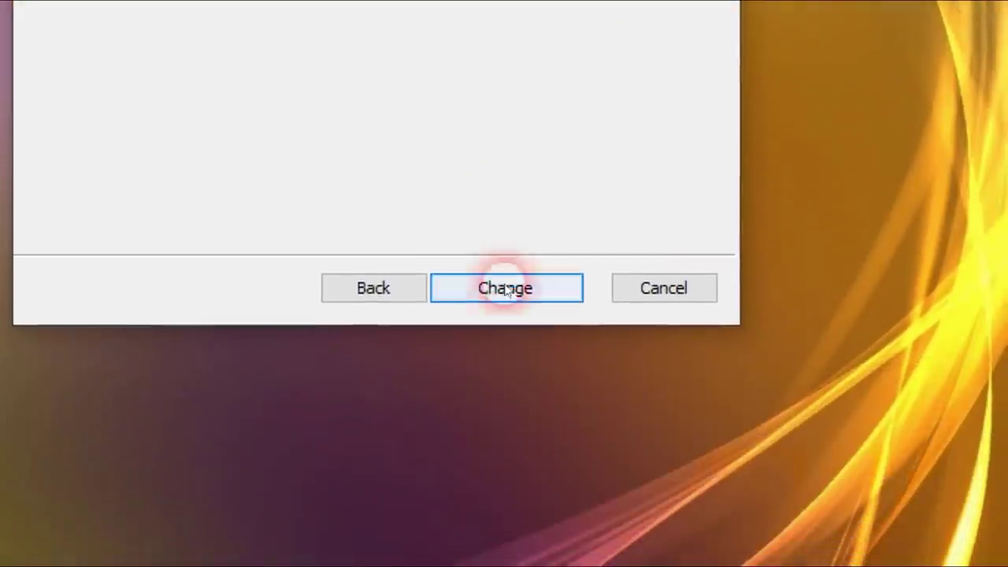
pyautogui.click(568, 494)
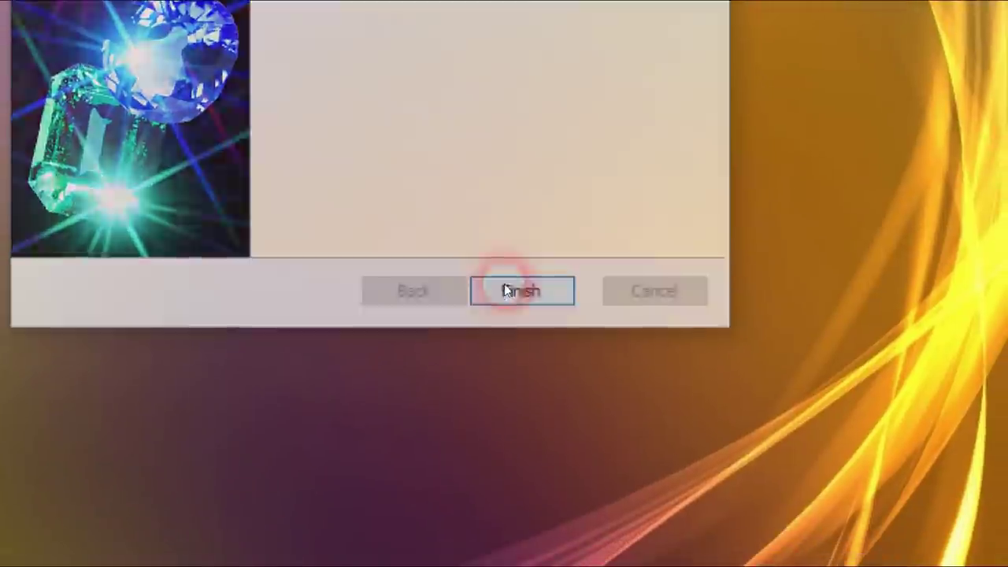
pyautogui.click(574, 530)
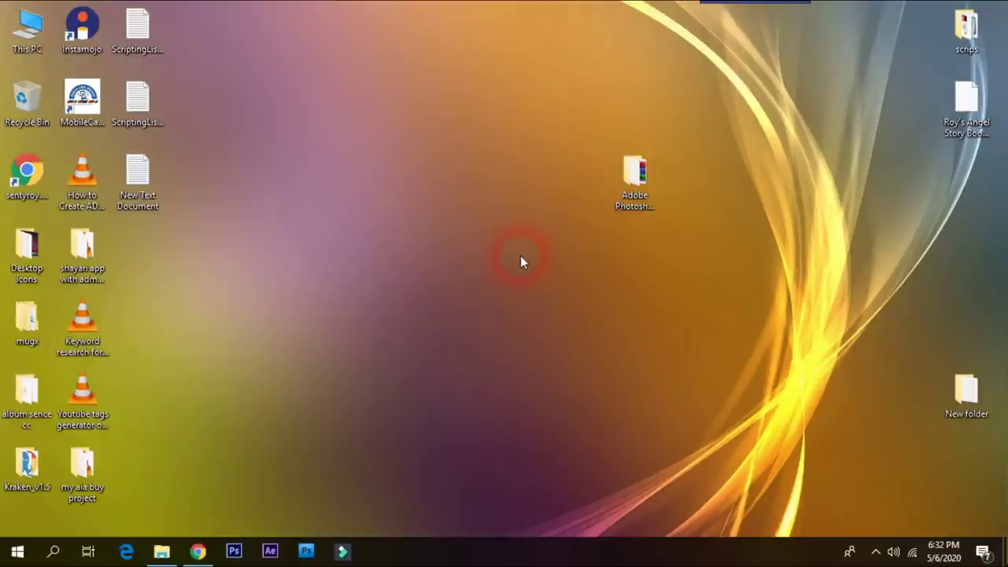
# Step: Open Configure 64 Bit StarFilter Pro 2, leave online update checks off, and close the options
pyautogui.click(23, 555)
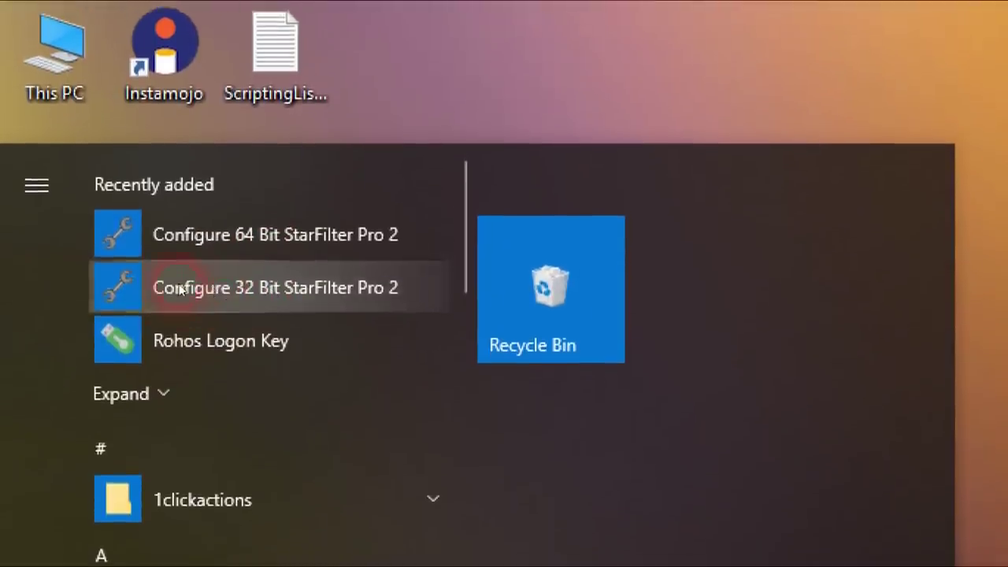
pyautogui.click(286, 239)
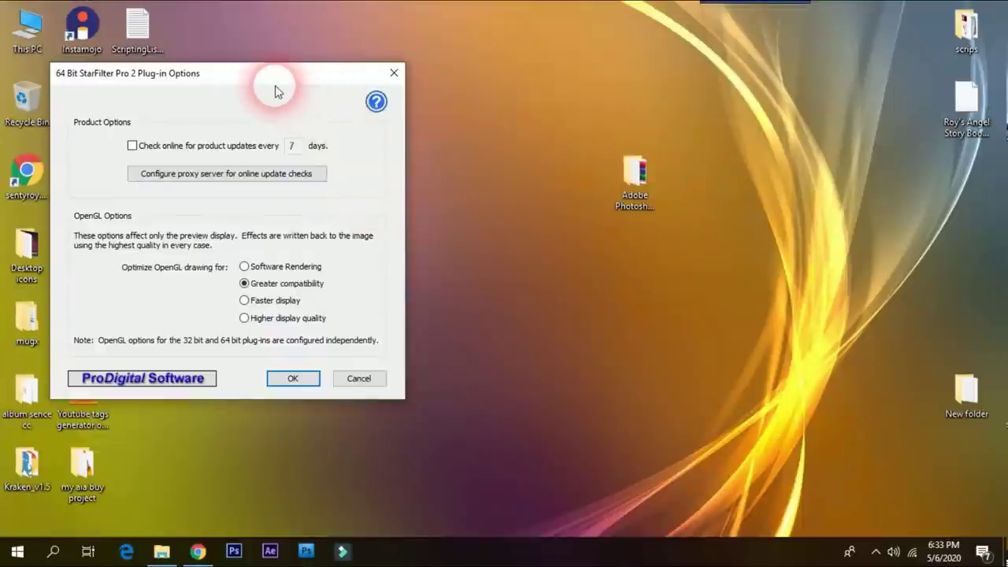
pyautogui.moveTo(267, 88); pyautogui.dragTo(529, 137)
pyautogui.click(462, 189)
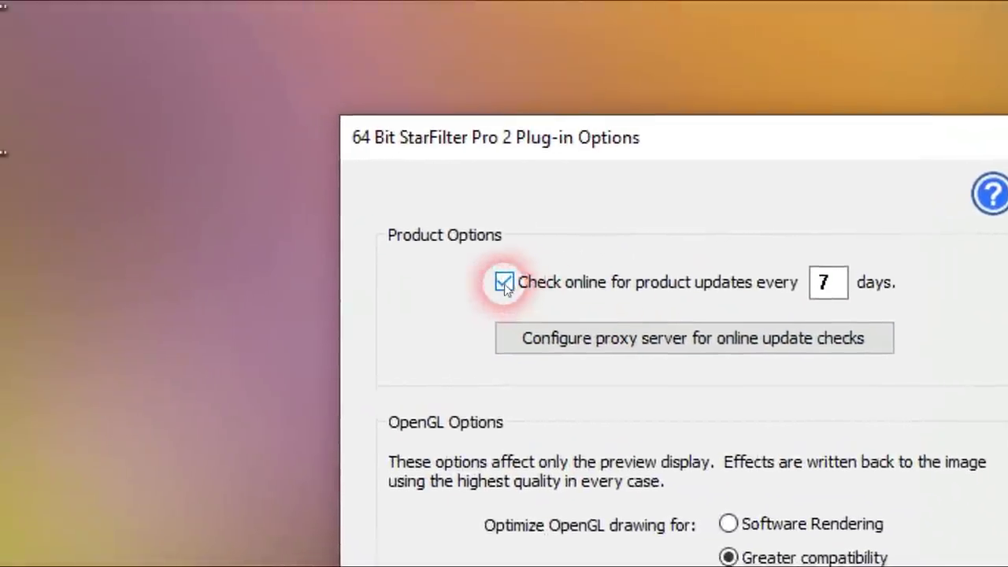
pyautogui.click(503, 285)
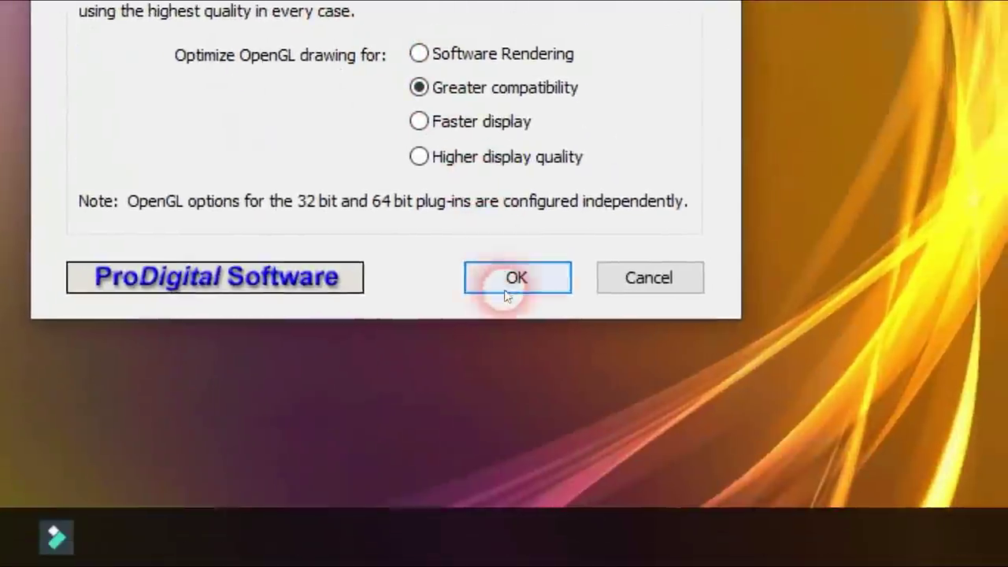
pyautogui.click(506, 293)
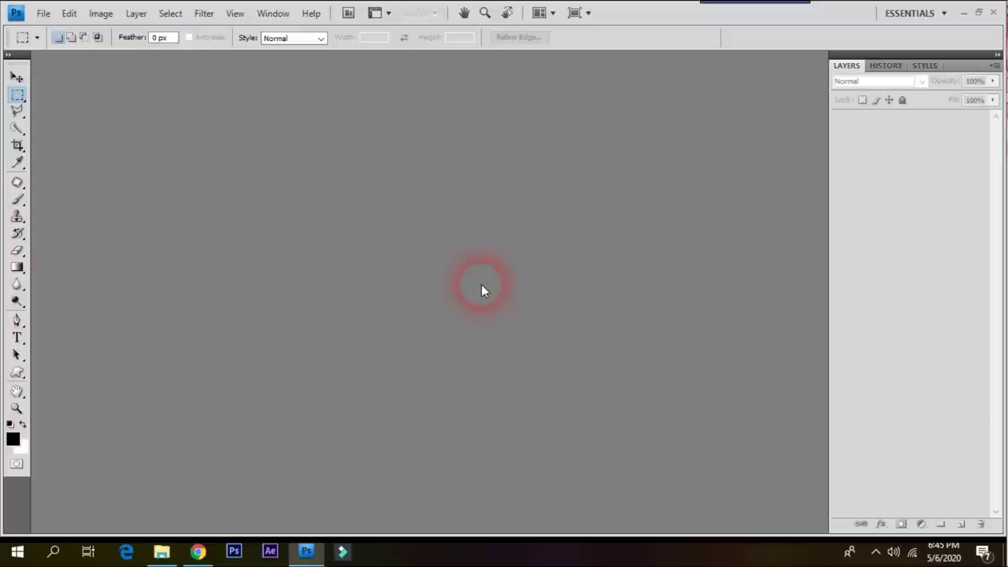
# Step: Open the bride photo women-s-red-sari-dress-1165615.jpg in Photoshop
pyautogui.click(43, 14)
pyautogui.click(55, 45)
pyautogui.scroll(-2, 446, 270)
pyautogui.scroll(-15, 449, 270)
pyautogui.scroll(-5, 449, 270)
pyautogui.doubleClick(429, 284)
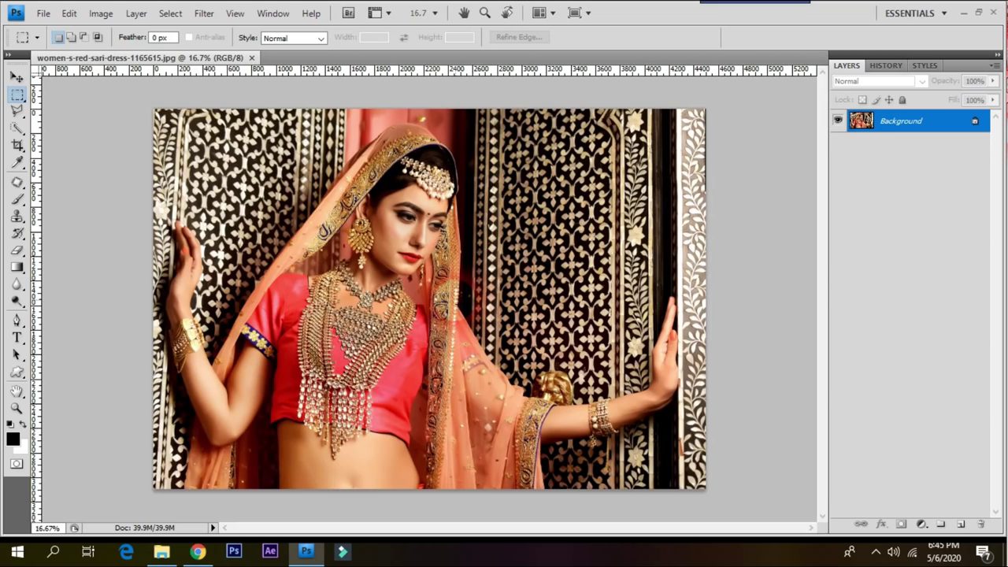
# Step: Zoom in and pan to the bride's face and jewellery, then fit the whole photo in the window
pyautogui.hotkey('ctrl', '+')
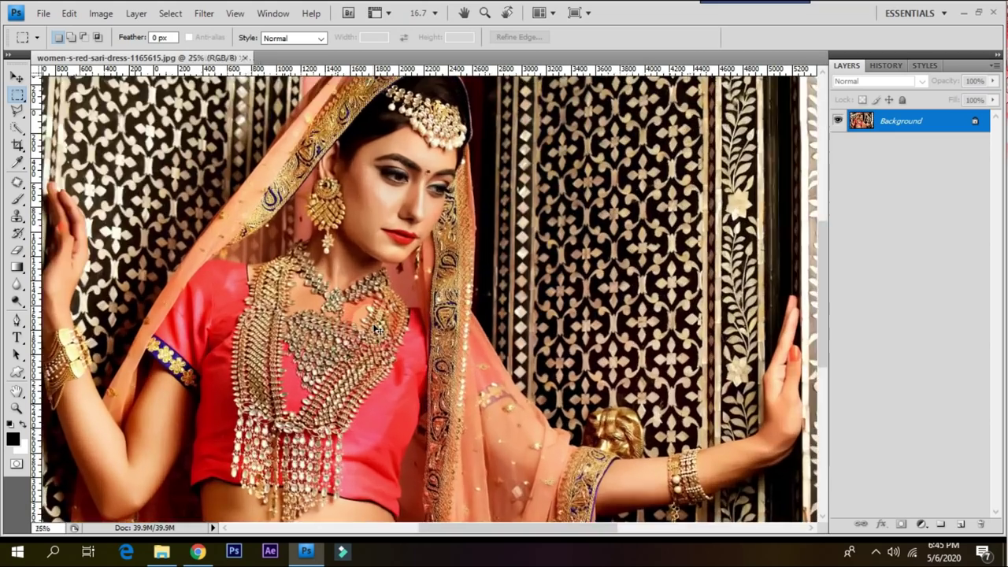
pyautogui.hotkey('ctrl', '+')
pyautogui.hotkey('ctrl', '+')
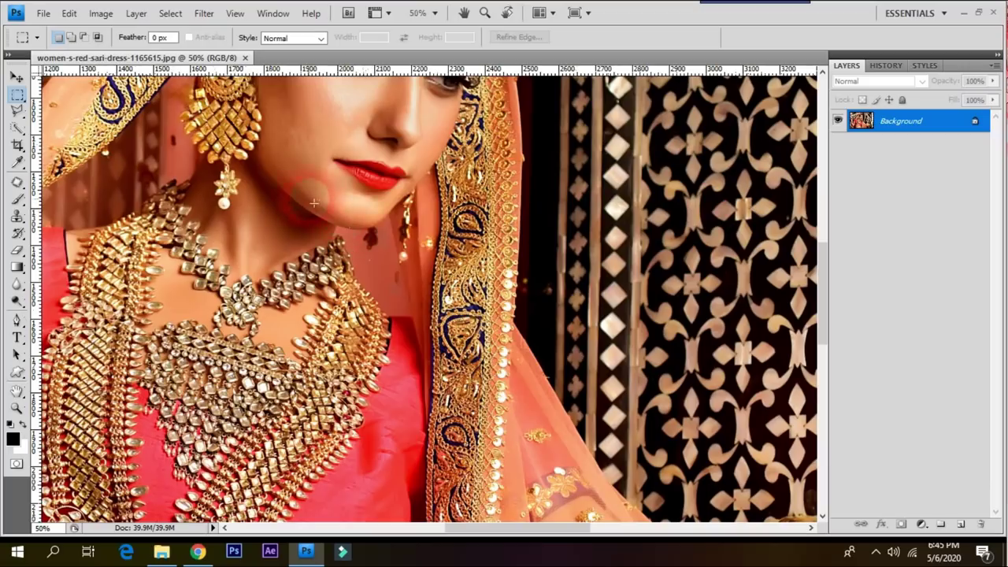
pyautogui.moveTo(355, 219); pyautogui.dragTo(395, 386)
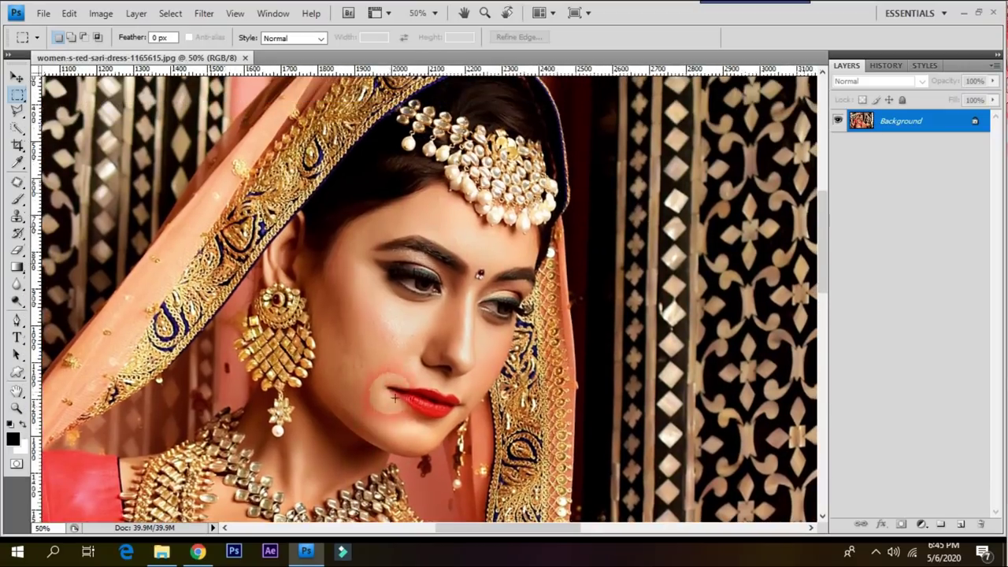
pyautogui.press('j')
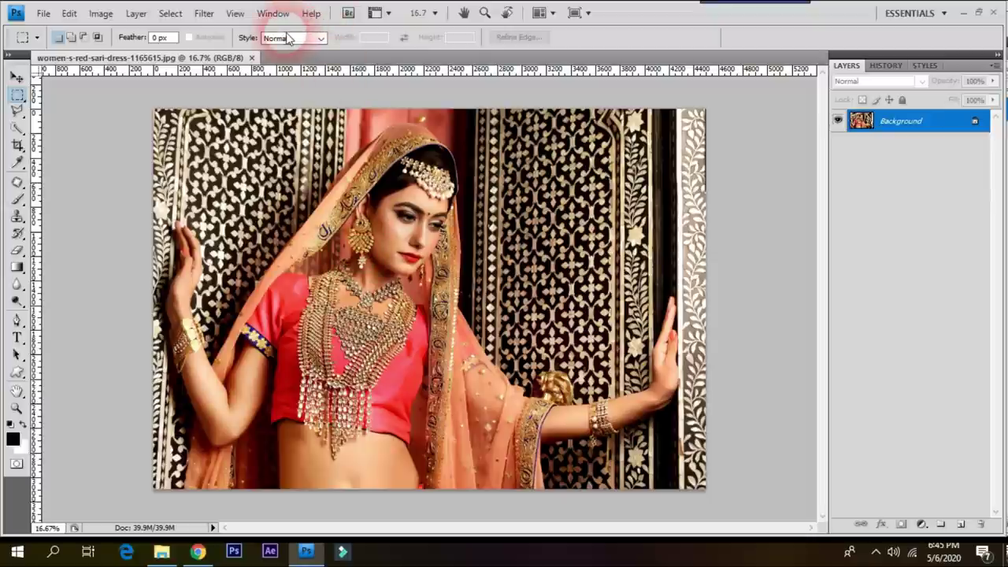
pyautogui.press('Tab')
pyautogui.press('Tab')
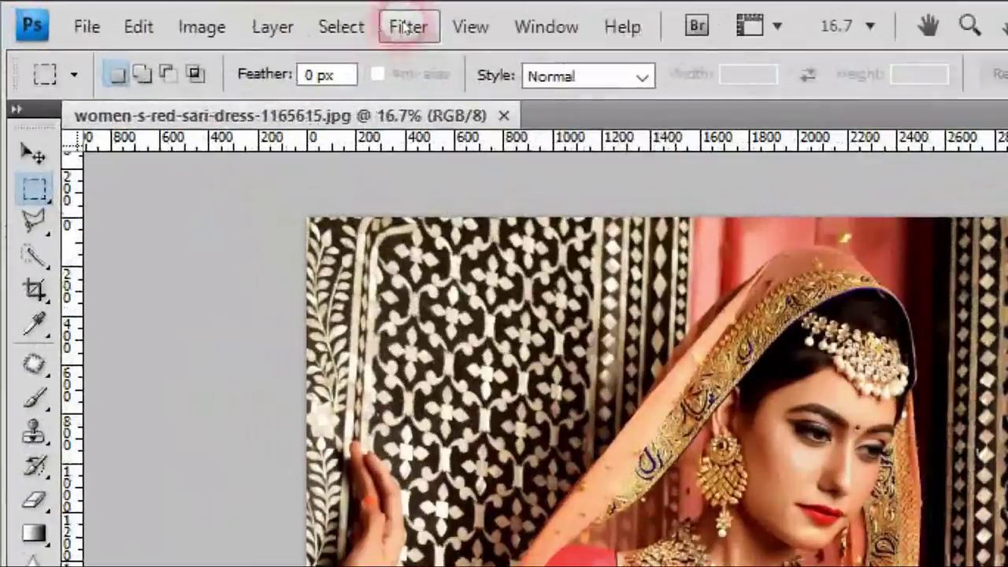
# Step: Launch Filter > ProDigital Software > StarFilter Pro 2 on the bride photo
pyautogui.click(207, 14)
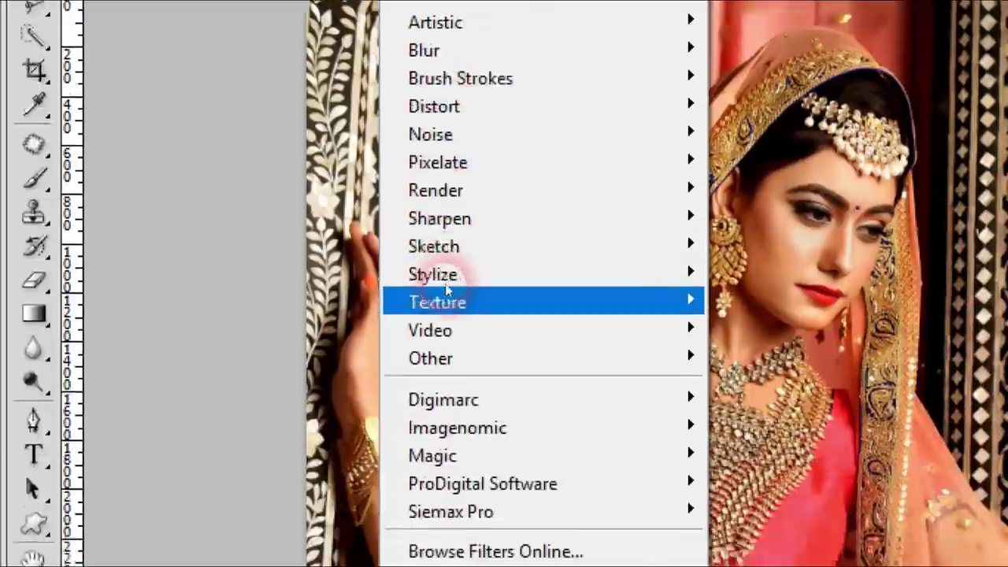
pyautogui.moveTo(197, 281)
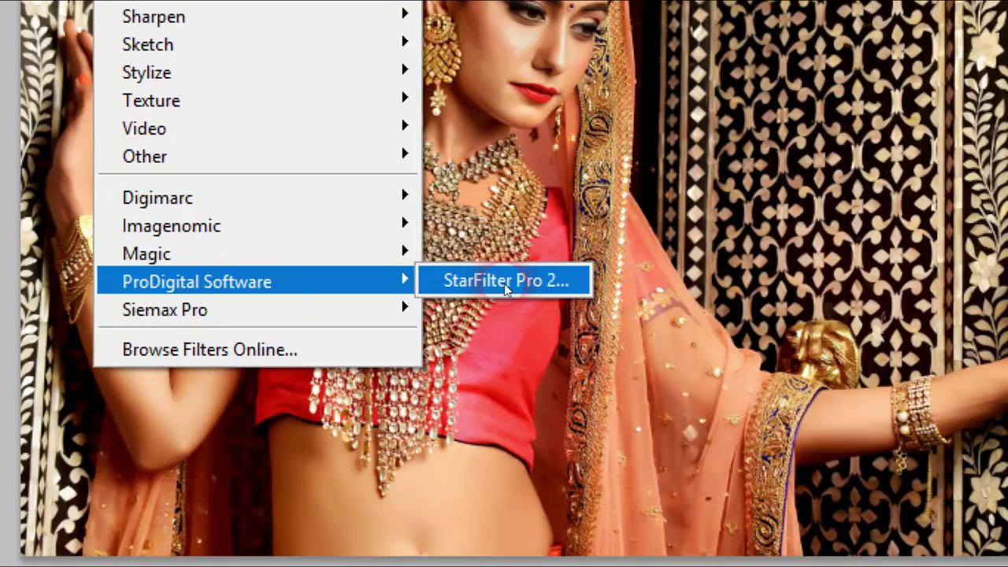
pyautogui.click(505, 285)
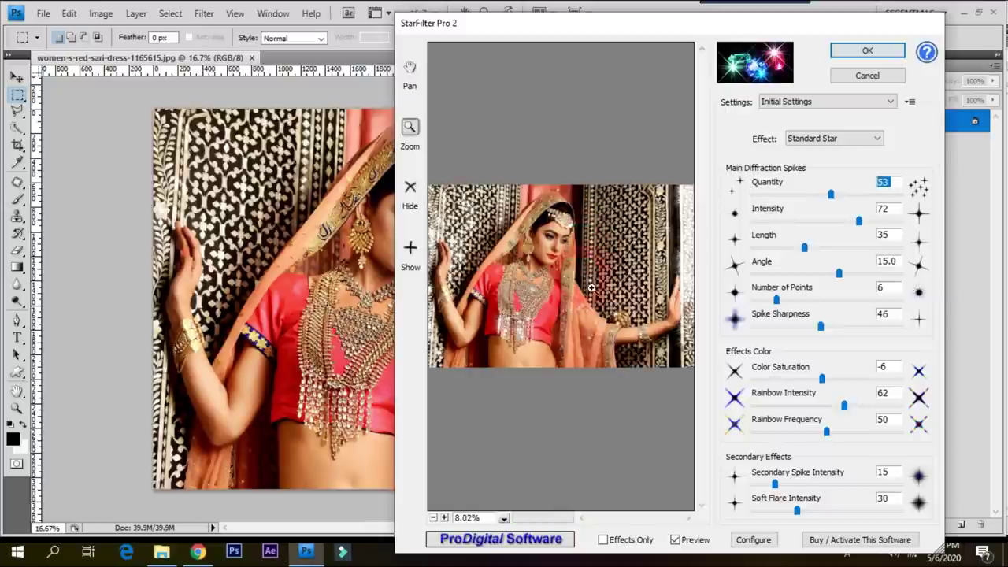
# Step: Zoom the preview in on the bride's face and pan across her necklace and waist jewellery
pyautogui.click(560, 242)
pyautogui.click(572, 239)
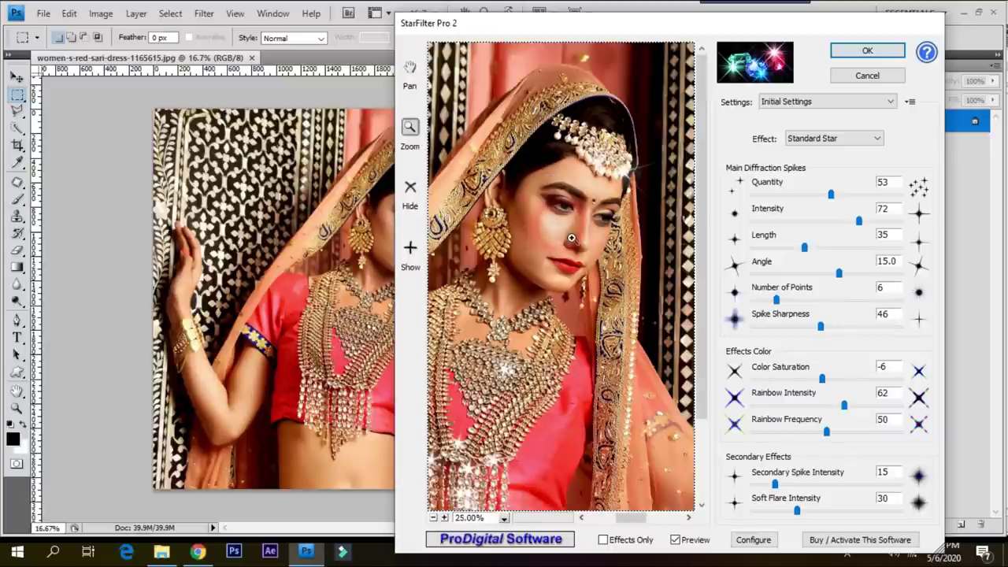
pyautogui.click(570, 254)
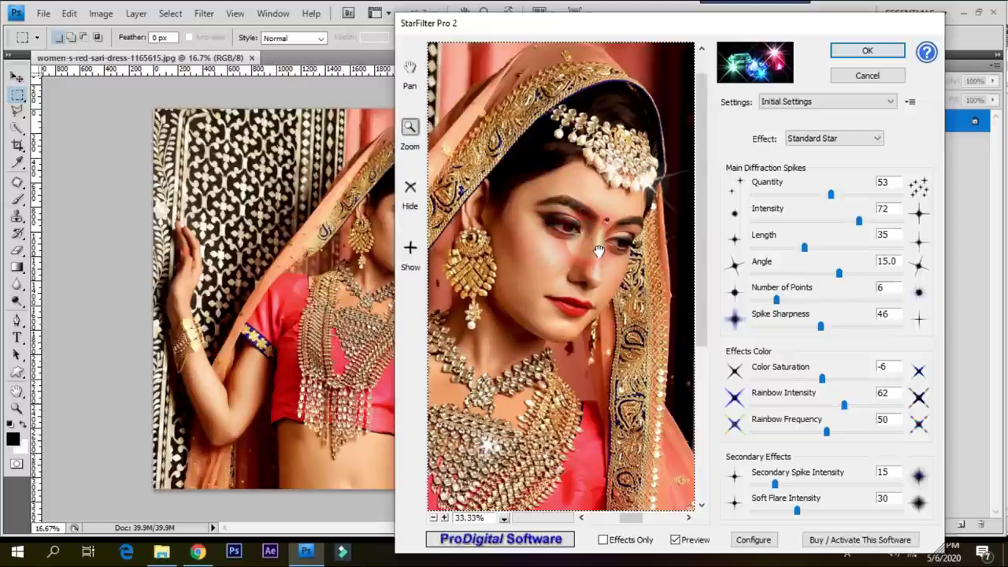
pyautogui.moveTo(598, 251); pyautogui.dragTo(611, 290)
pyautogui.moveTo(600, 334); pyautogui.dragTo(602, 148)
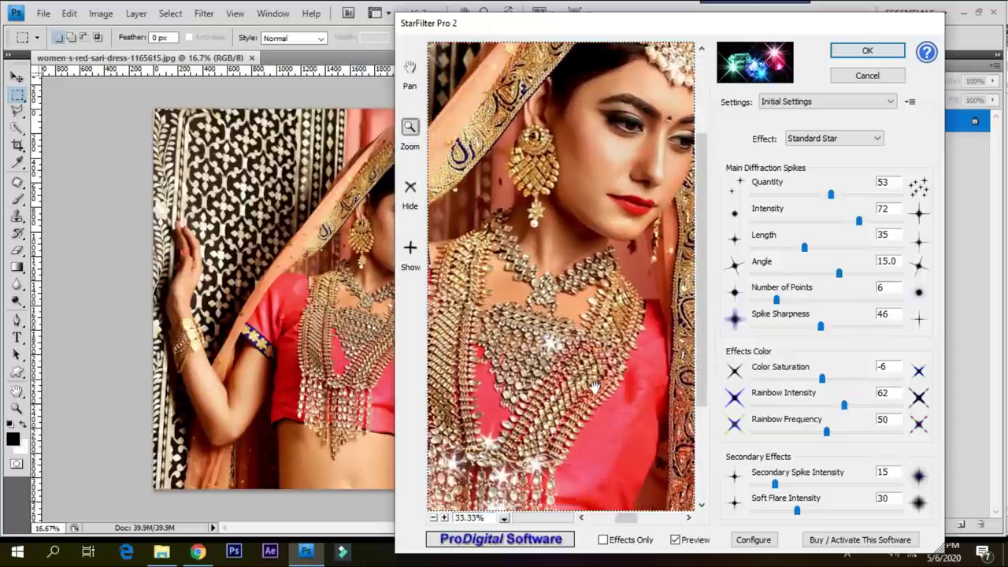
pyautogui.moveTo(586, 273); pyautogui.dragTo(668, 231)
pyautogui.moveTo(632, 260); pyautogui.dragTo(588, 385)
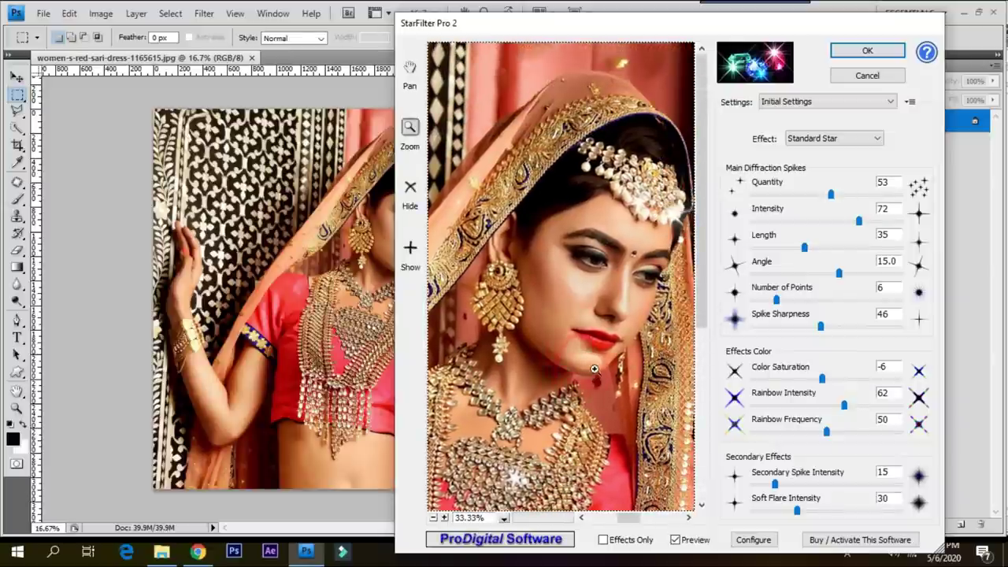
pyautogui.moveTo(605, 340); pyautogui.dragTo(573, 359)
pyautogui.moveTo(574, 399); pyautogui.dragTo(634, 226)
pyautogui.moveTo(577, 373); pyautogui.dragTo(649, 235)
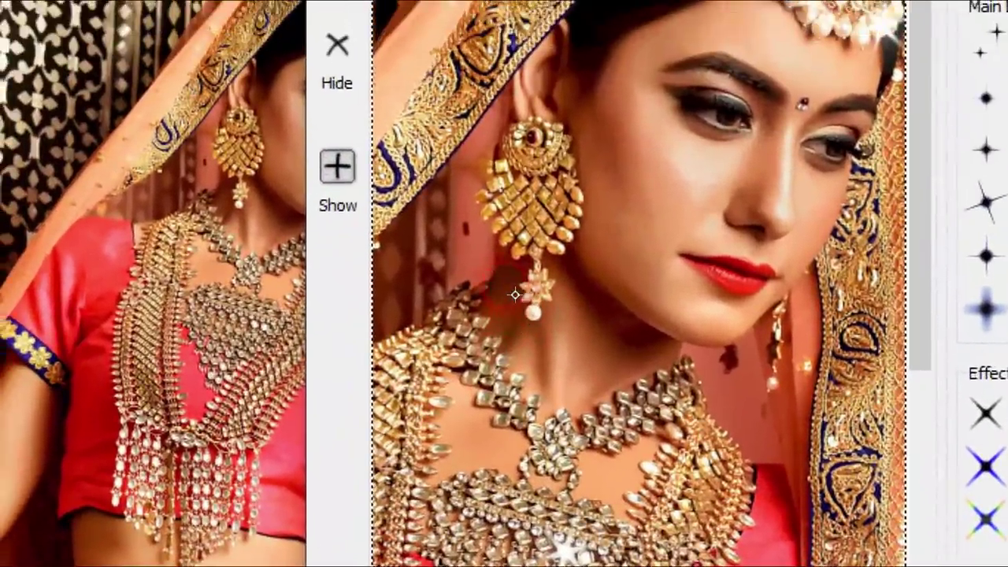
# Step: Place a sparkle star on the earring drop and toggle it hidden and shown
pyautogui.click(526, 291)
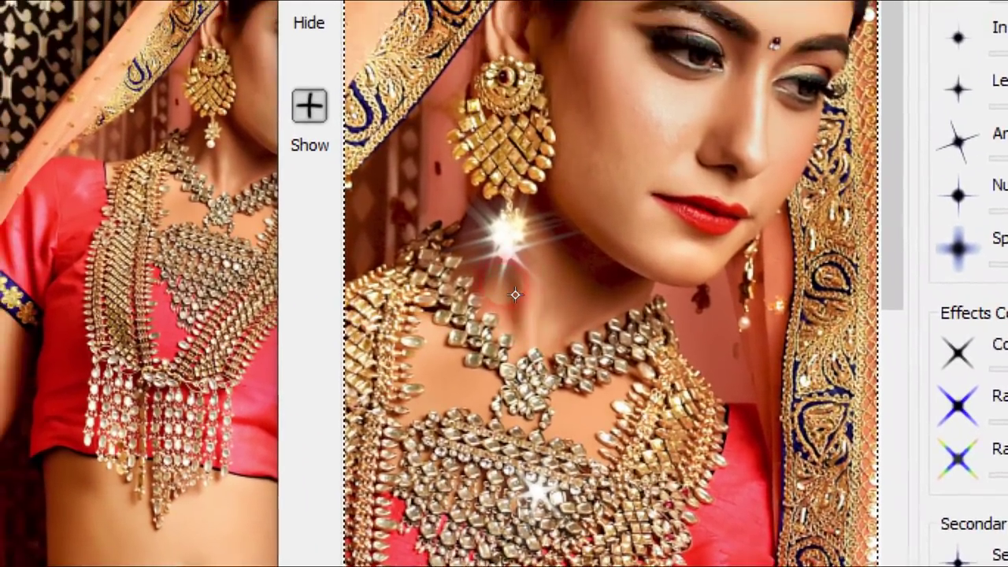
pyautogui.click(507, 292)
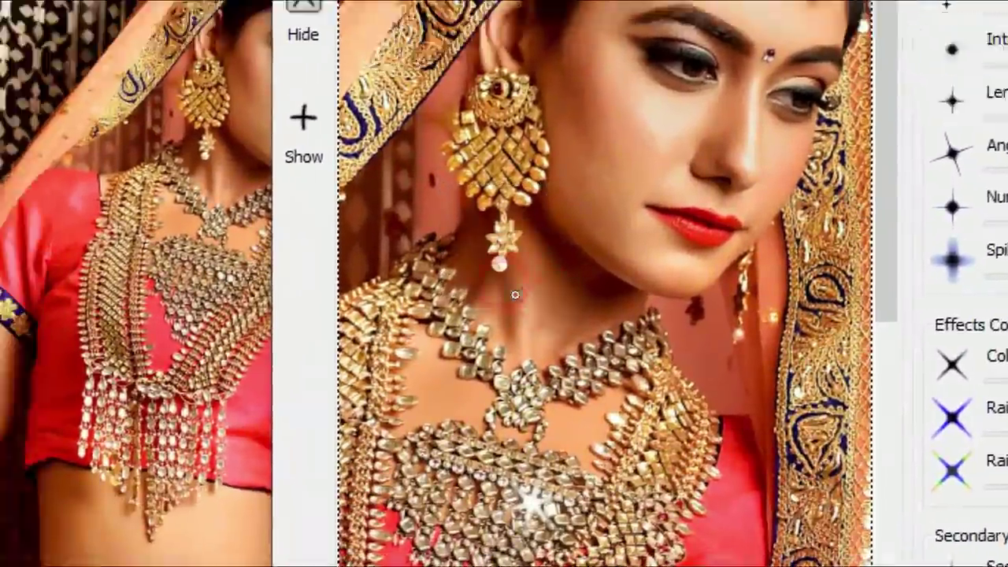
pyautogui.click(504, 289)
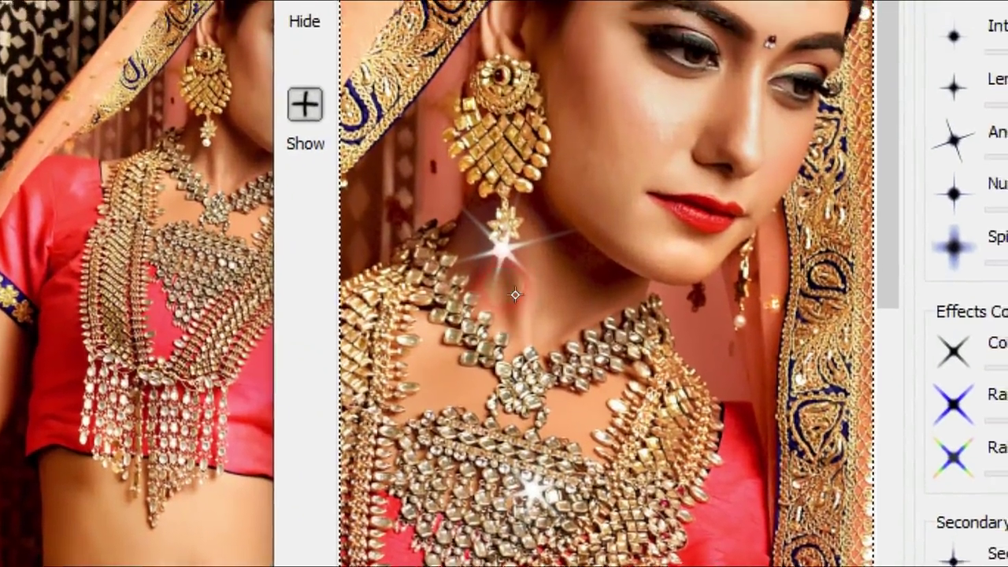
pyautogui.click(513, 295)
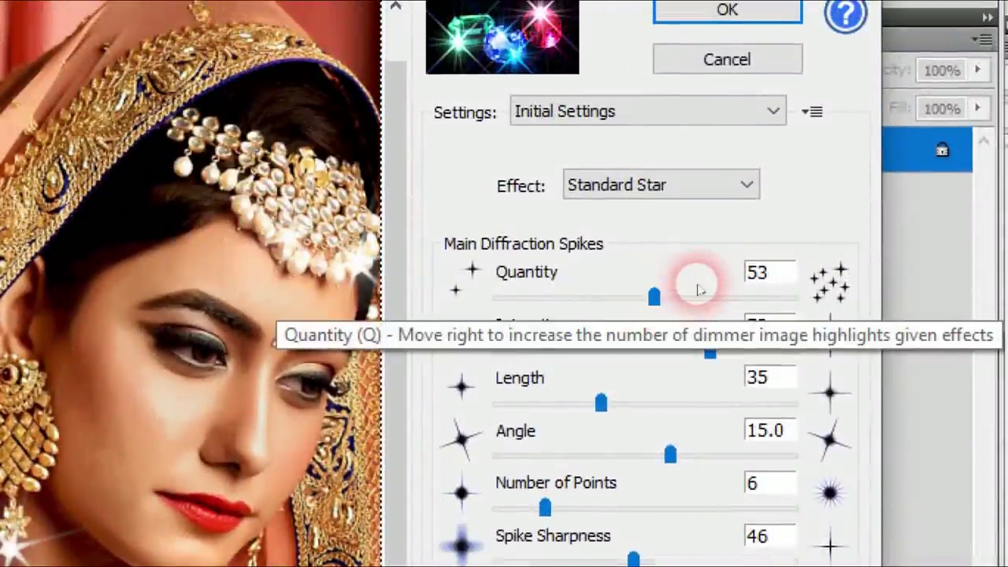
# Step: Raise the star Quantity to 70
pyautogui.click(770, 266)
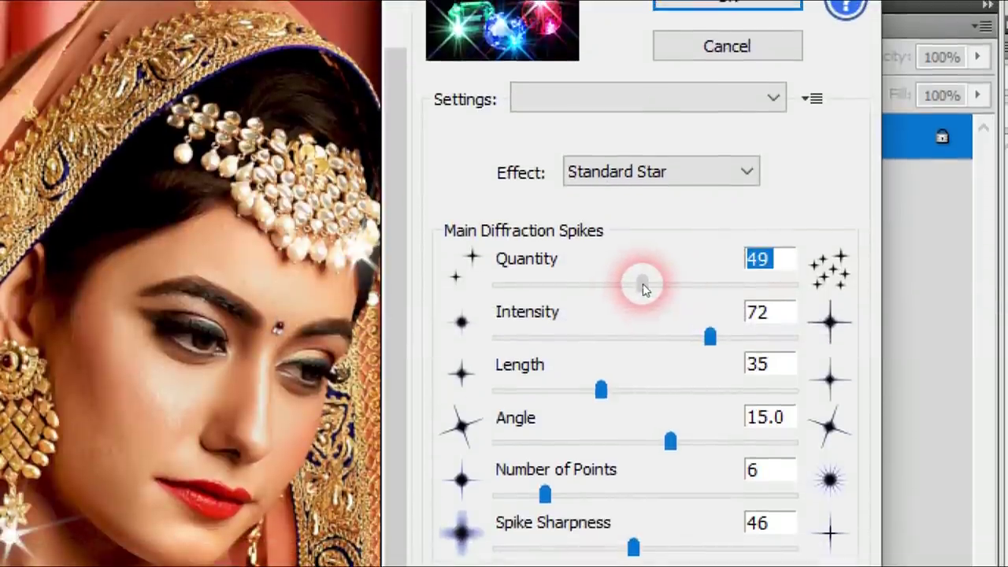
pyautogui.moveTo(642, 289); pyautogui.dragTo(673, 289)
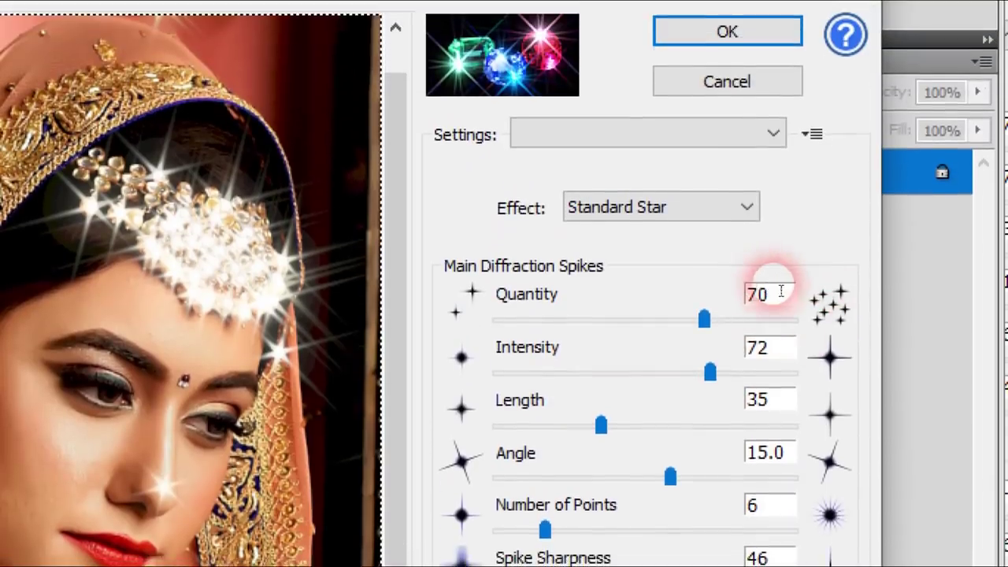
pyautogui.doubleClick(993, 248)
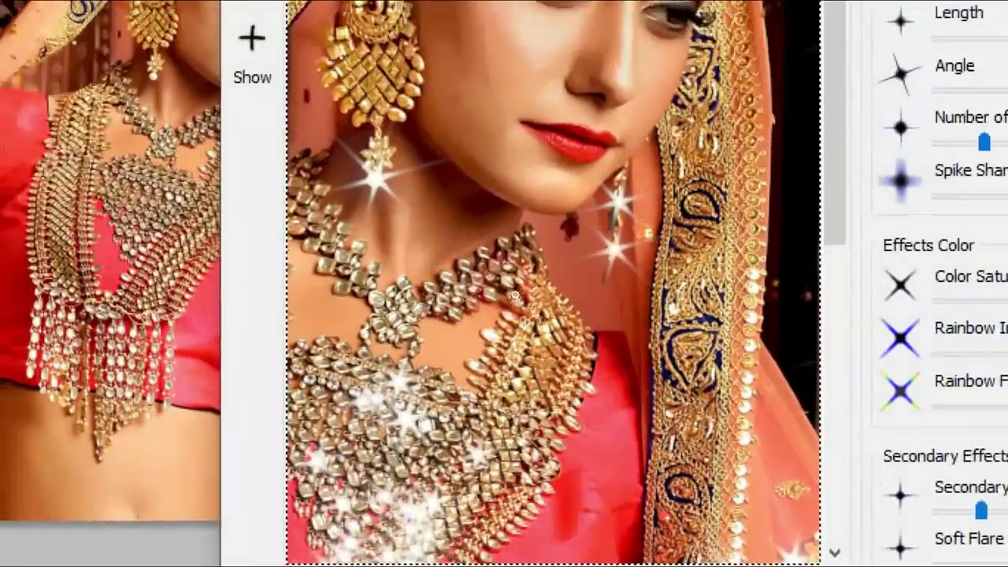
pyautogui.moveTo(515, 295); pyautogui.dragTo(514, 294)
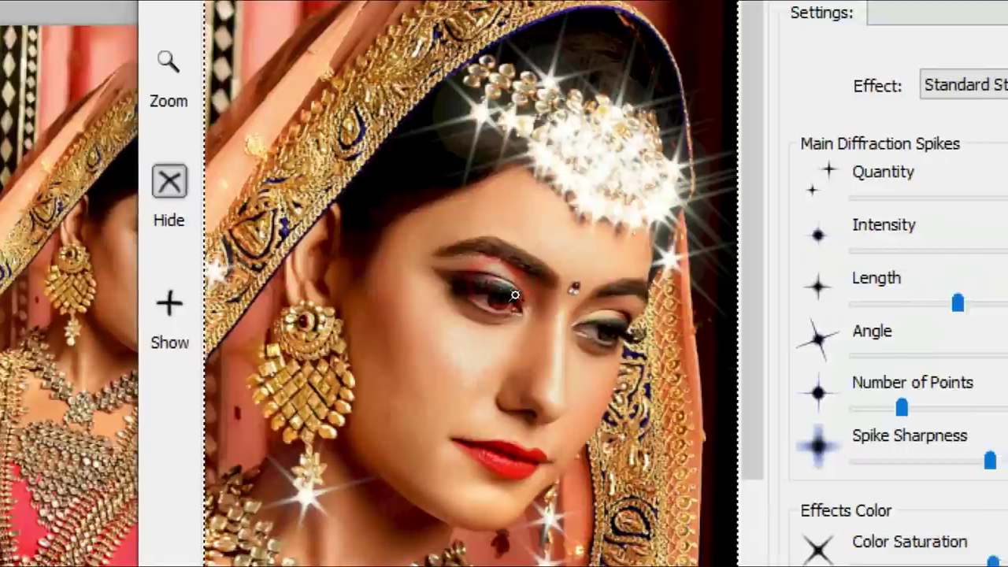
# Step: Set Intensity to 73 and lower Color Saturation so the sparkles preview white
pyautogui.click(639, 289)
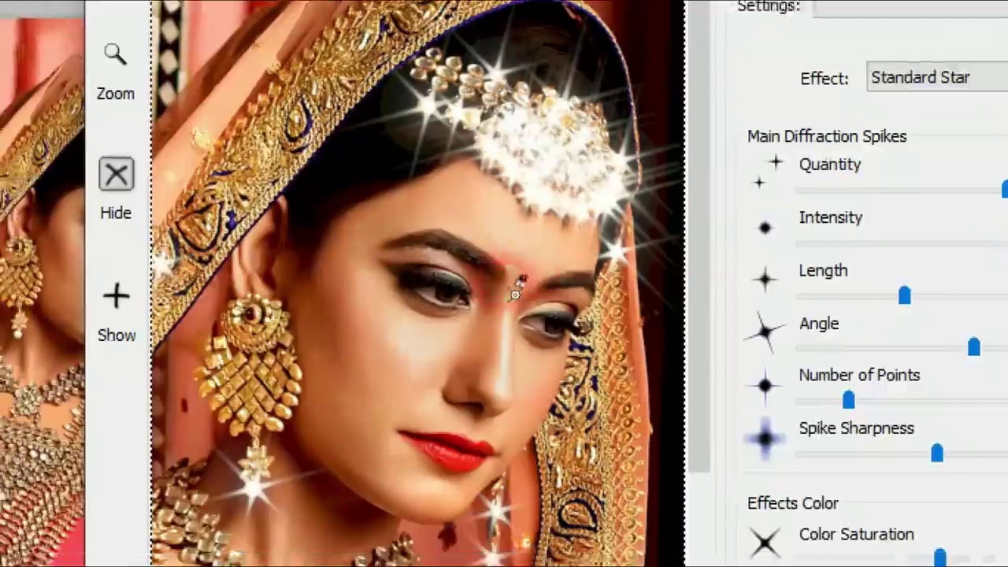
pyautogui.click(708, 254)
pyautogui.moveTo(706, 285); pyautogui.dragTo(679, 285)
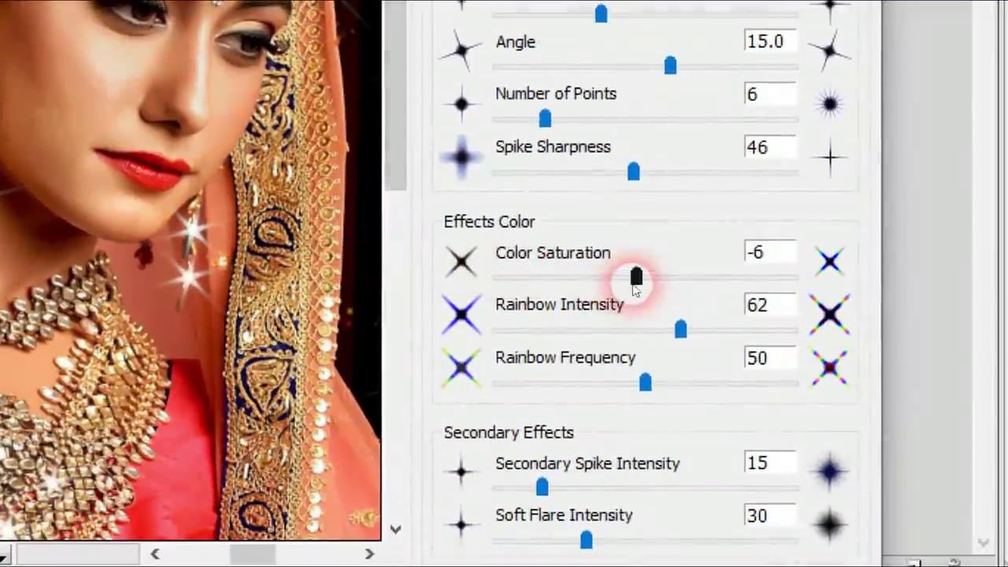
pyautogui.moveTo(635, 280); pyautogui.dragTo(703, 281)
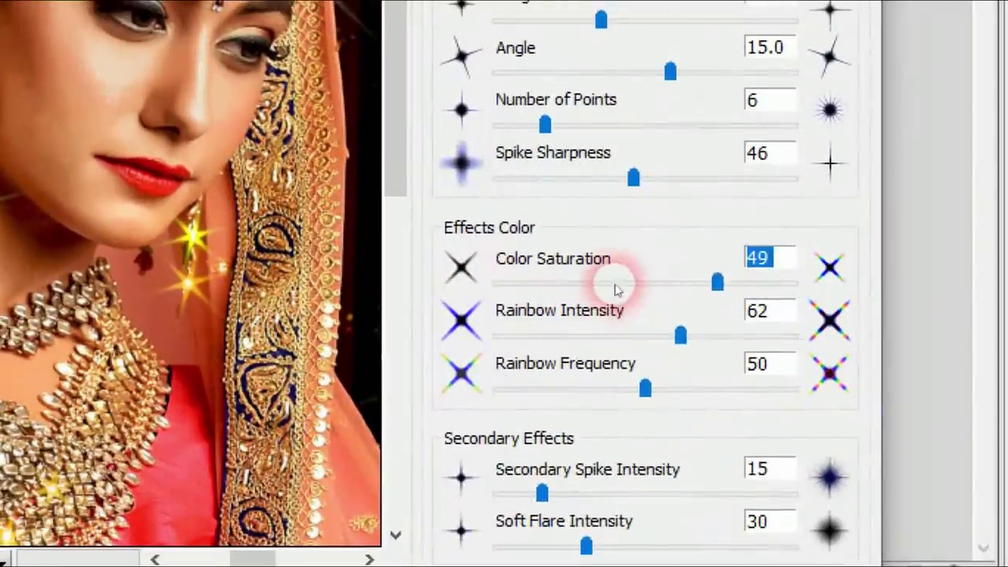
pyautogui.moveTo(612, 286)
pyautogui.mouseDown()
pyautogui.moveTo(536, 288)
pyautogui.moveTo(652, 283)
pyautogui.mouseUp()
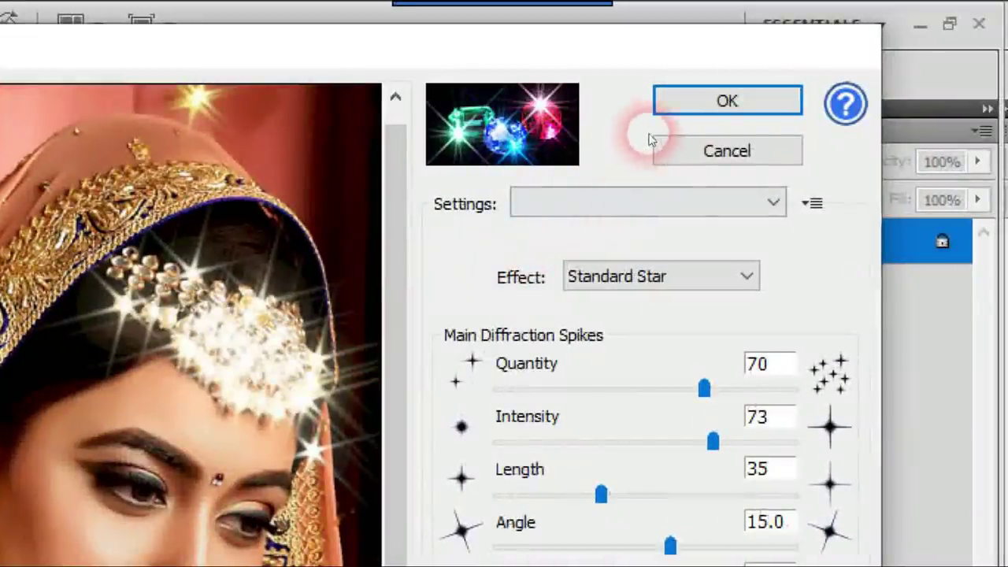
# Step: Apply the star filter, zoom the photo to 33.3%, pan to the head, then minimize Photoshop
pyautogui.click(687, 94)
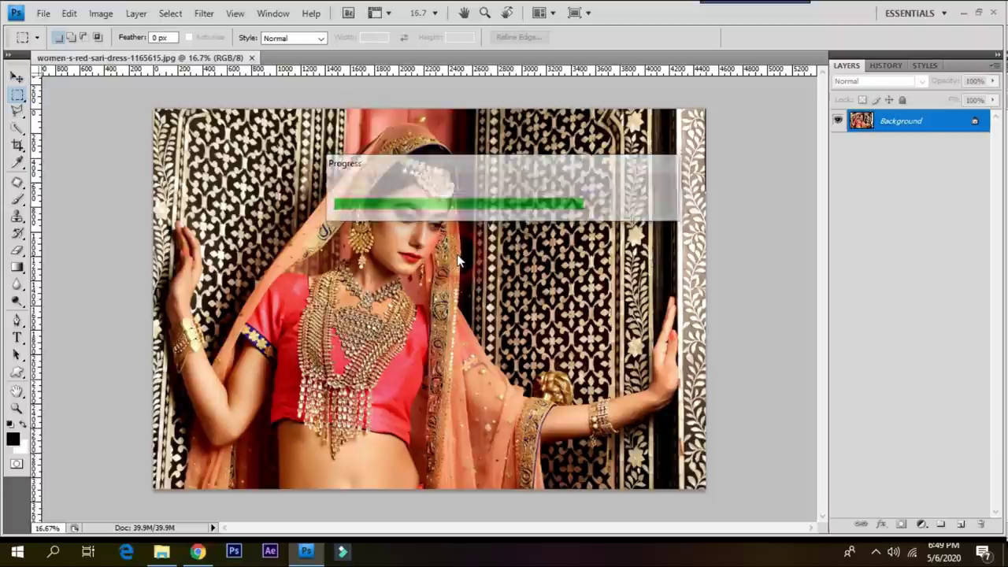
pyautogui.hotkey('ctrl', '+')
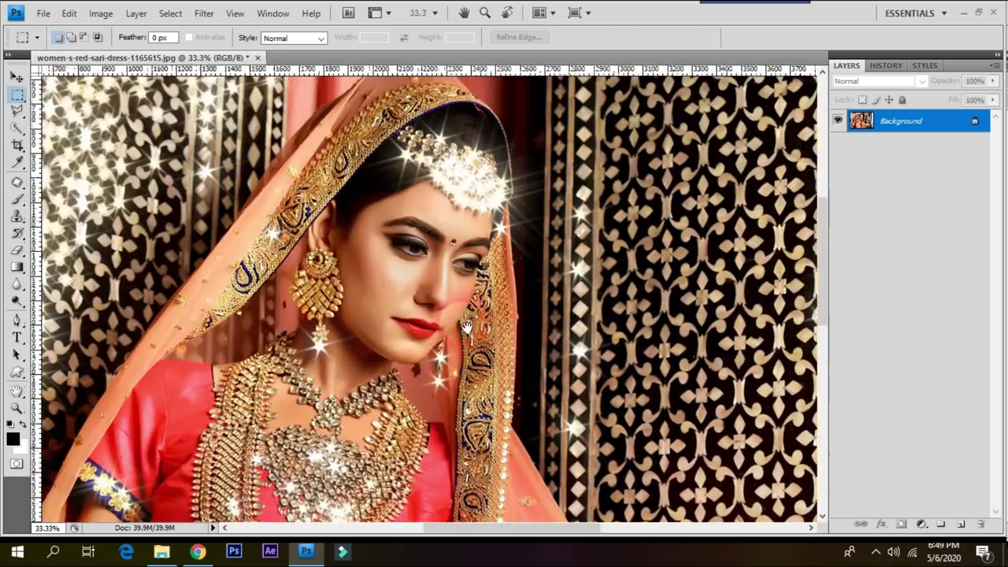
pyautogui.moveTo(440, 203)
pyautogui.mouseDown()
pyautogui.moveTo(526, 338)
pyautogui.moveTo(501, 271)
pyautogui.moveTo(470, 390)
pyautogui.moveTo(449, 390)
pyautogui.mouseUp()
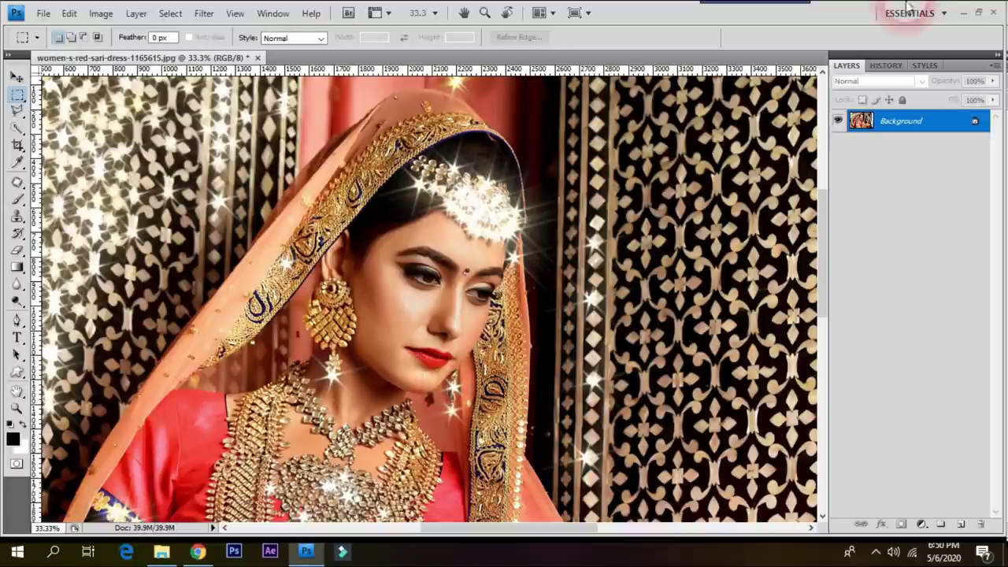
pyautogui.click(962, 14)
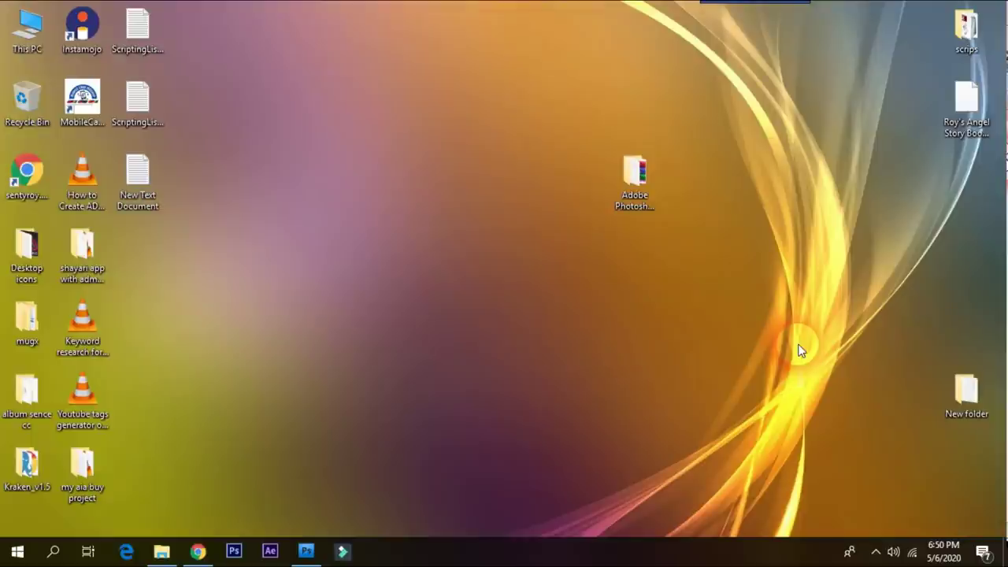
# Step: Open link.txt in New folder, select its imojo.in URL, and minimize Notepad and Explorer
pyautogui.doubleClick(962, 410)
pyautogui.doubleClick(194, 92)
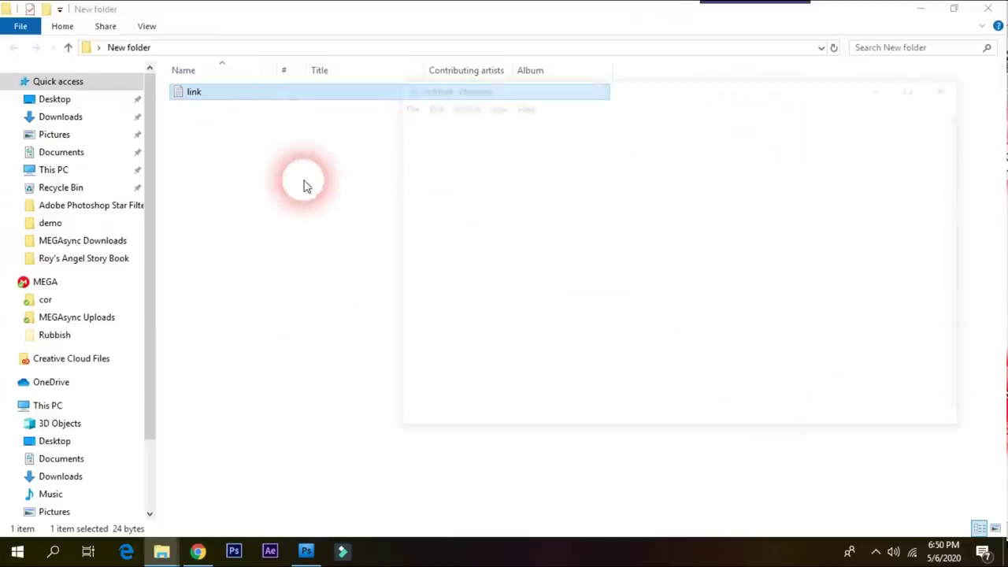
pyautogui.hotkey('ctrl', 'a')
pyautogui.hotkey('ctrl', 'c')
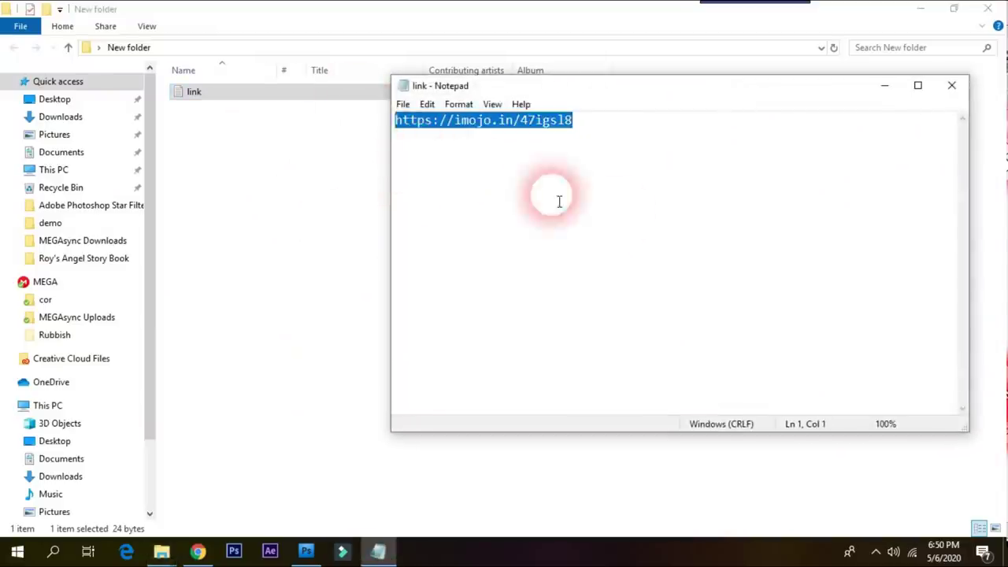
pyautogui.click(884, 85)
pyautogui.click(920, 8)
# Step: Load the imojo.in short link in Chrome to open the Star Filters product page
pyautogui.click(198, 551)
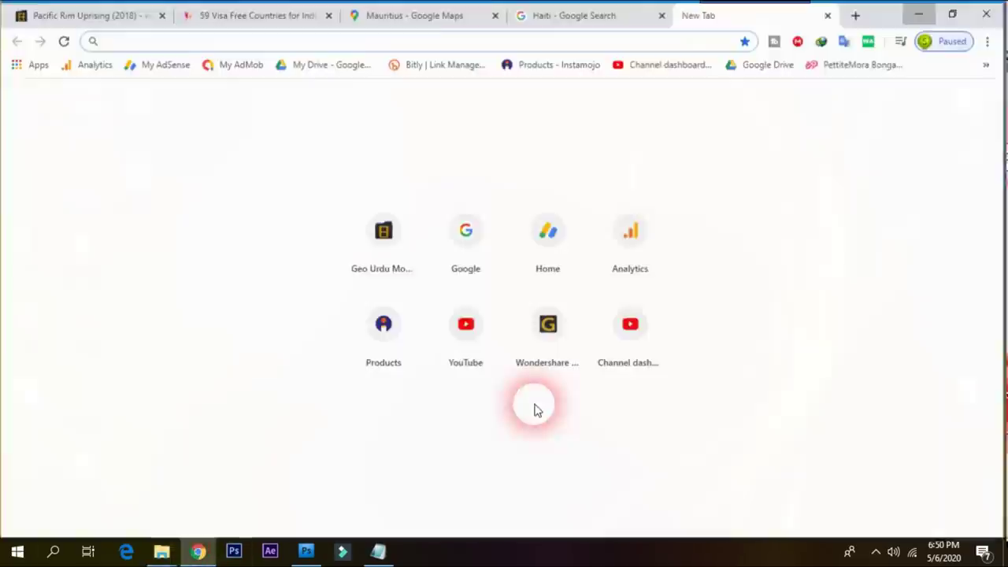
pyautogui.click(674, 43)
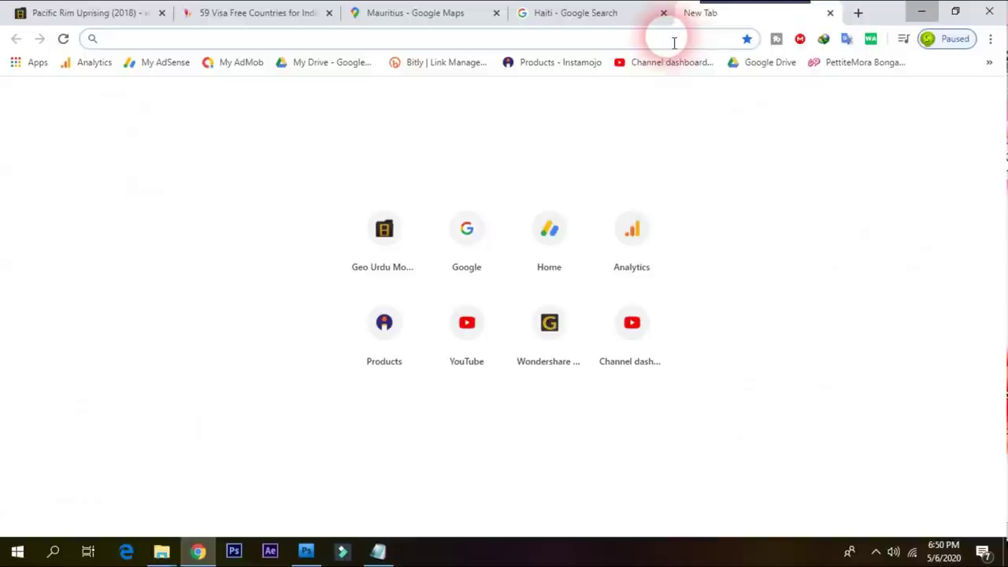
pyautogui.hotkey('ctrl', 'v')
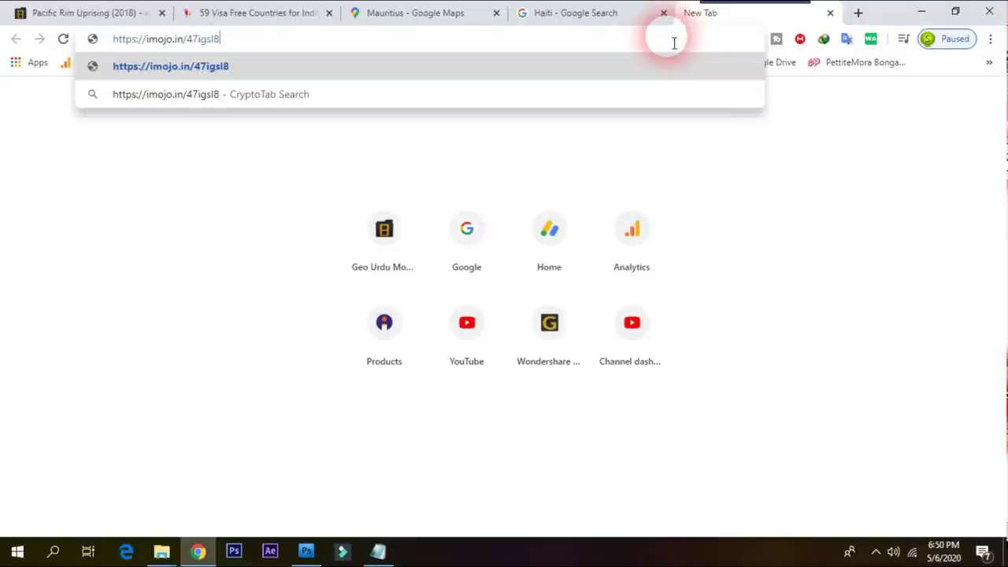
pyautogui.press('Return')
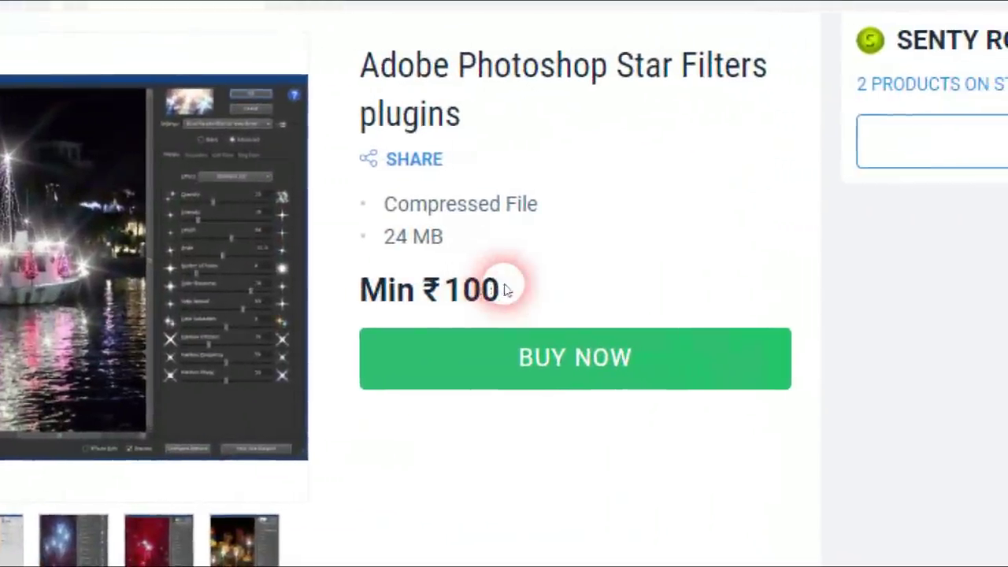
pyautogui.moveTo(526, 289); pyautogui.dragTo(504, 289)
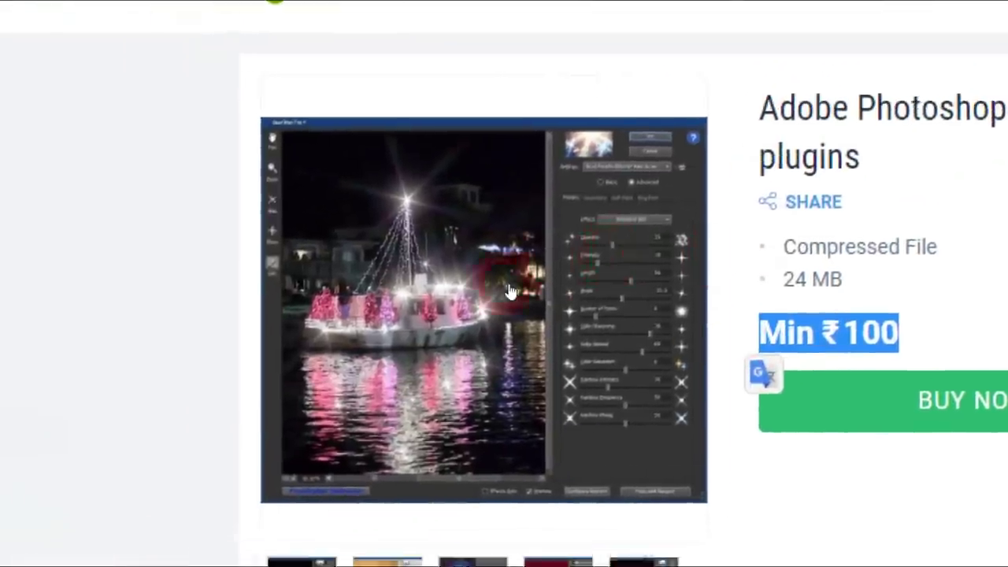
pyautogui.scroll(-3, 504, 290)
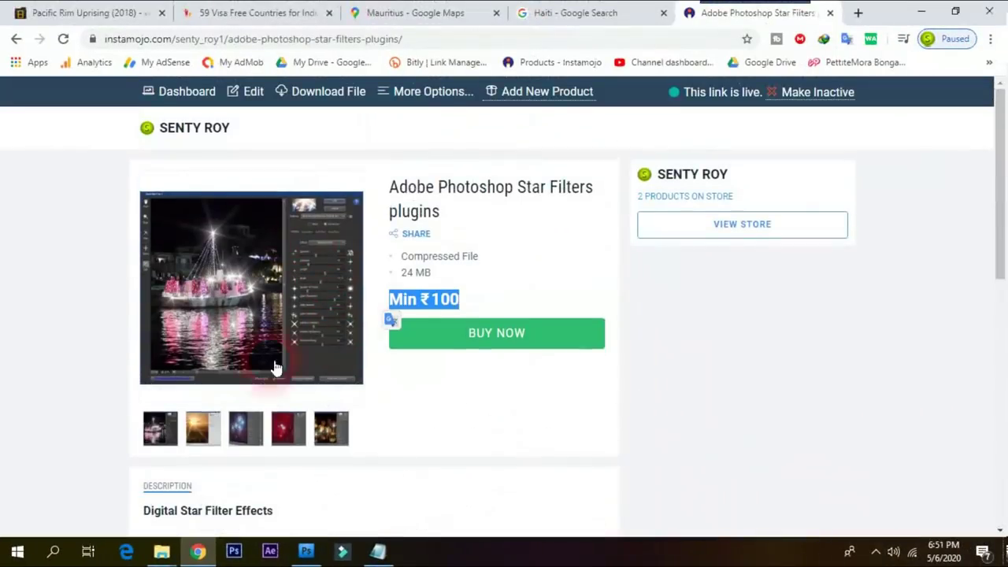
# Step: View the five enlarged plugin screenshots in the lightbox, close it, and scroll the page
pyautogui.click(204, 427)
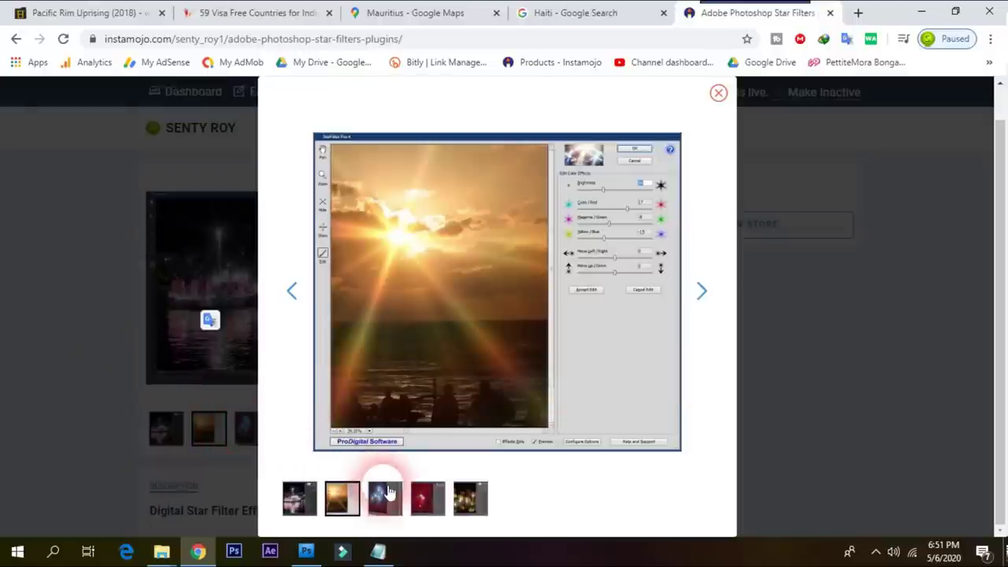
pyautogui.click(385, 498)
pyautogui.click(425, 497)
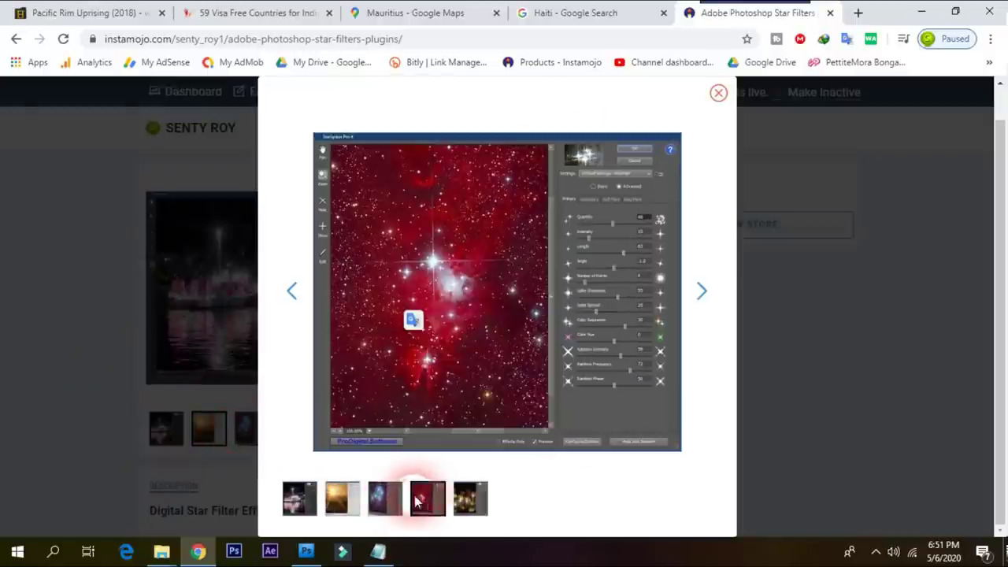
pyautogui.click(470, 499)
pyautogui.click(311, 511)
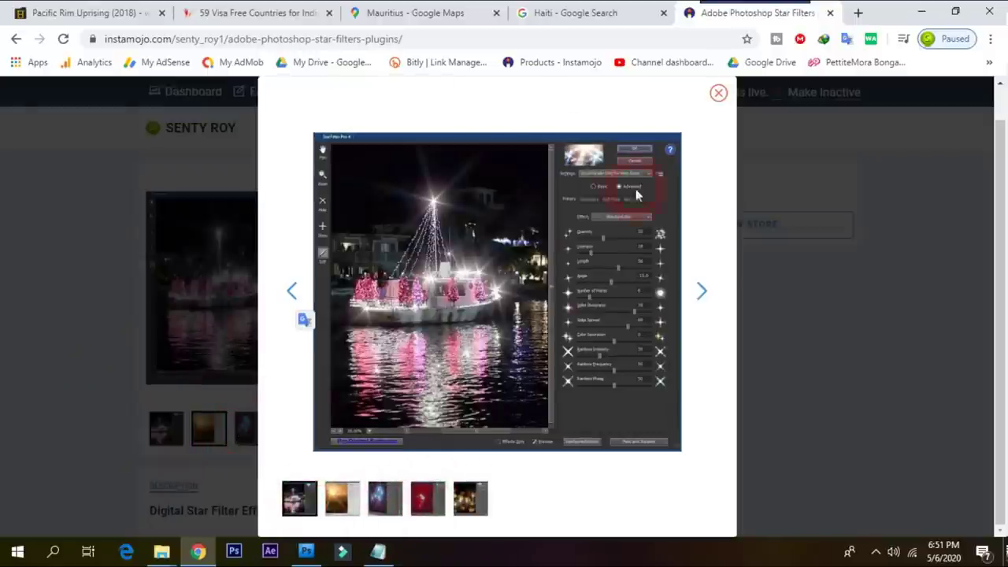
pyautogui.click(717, 93)
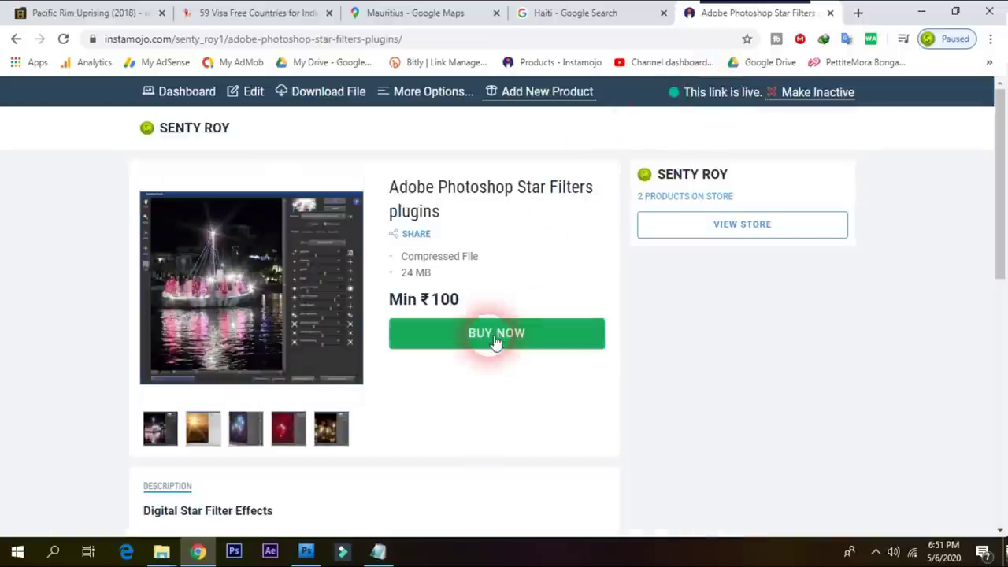
pyautogui.scroll(-3, 492, 338)
pyautogui.scroll(-3, 490, 326)
pyautogui.scroll(-1, 488, 334)
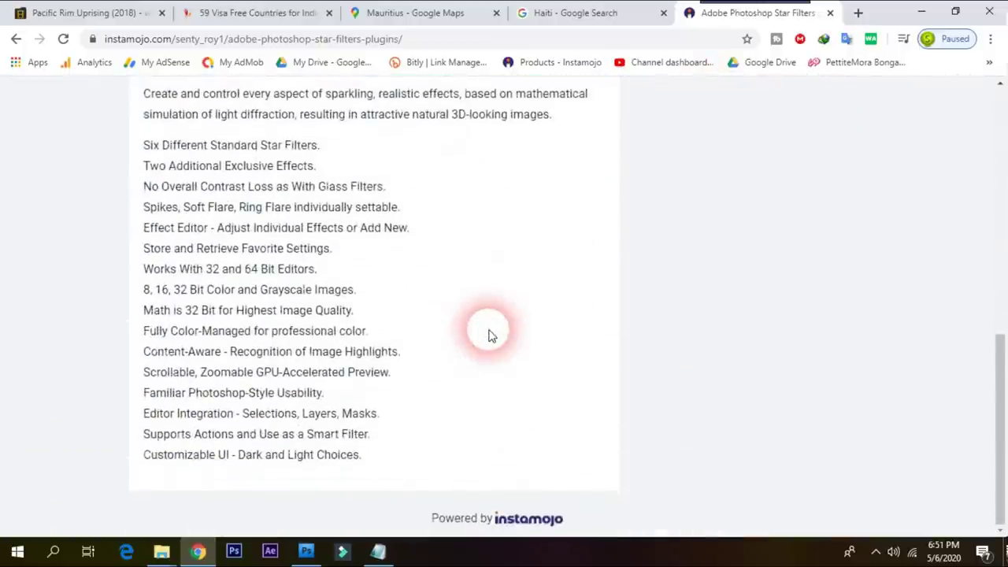
pyautogui.scroll(5, 488, 333)
pyautogui.scroll(3, 492, 336)
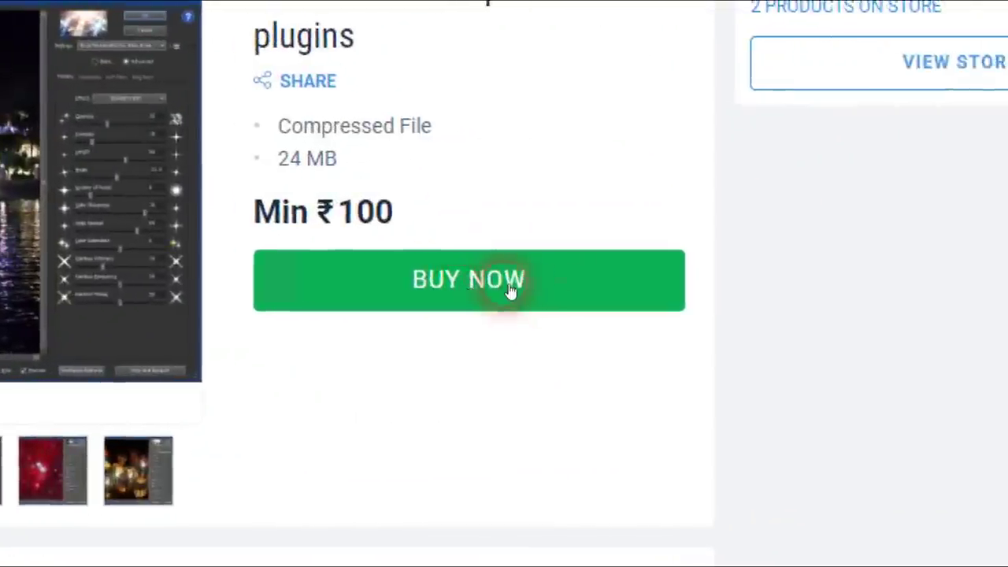
# Step: Start BUY NOW checkout and enter the buyer's name and e-mail address
pyautogui.click(510, 291)
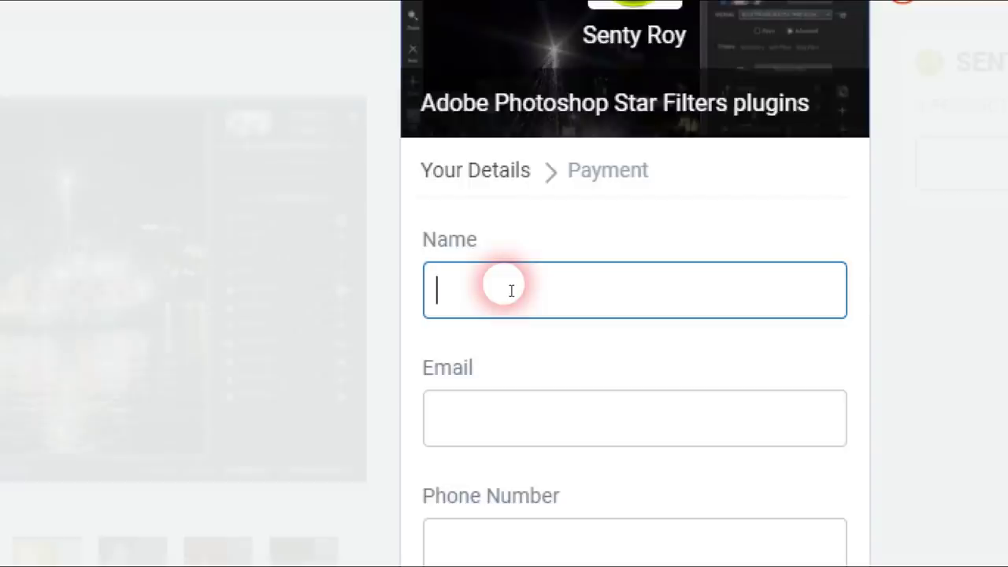
pyautogui.write('swnty')
pyautogui.press('BackSpace')
pyautogui.press('BackSpace')
pyautogui.press('BackSpace')
pyautogui.press('BackSpace')
pyautogui.press('BackSpace')
pyautogui.write('senty')
pyautogui.click(511, 291)
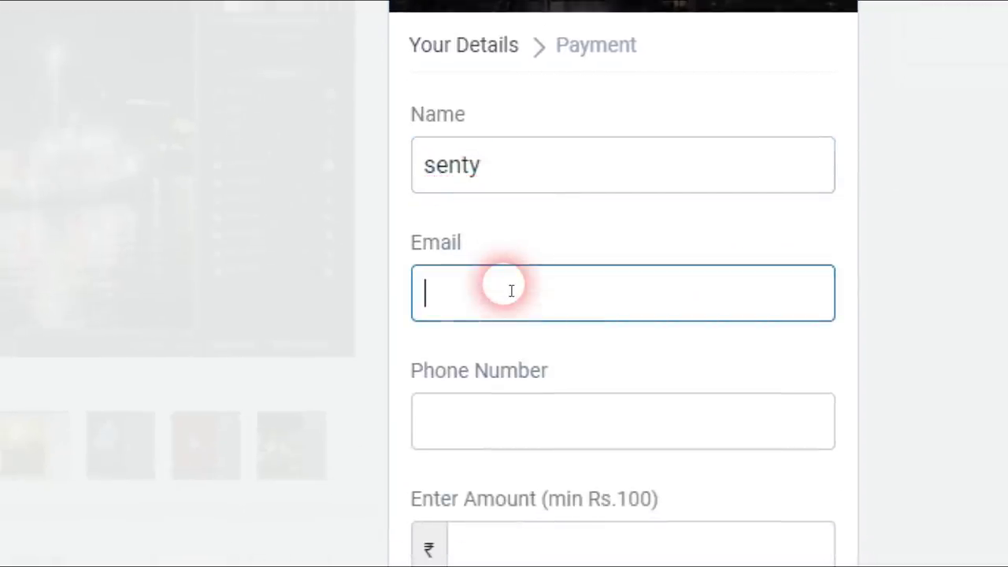
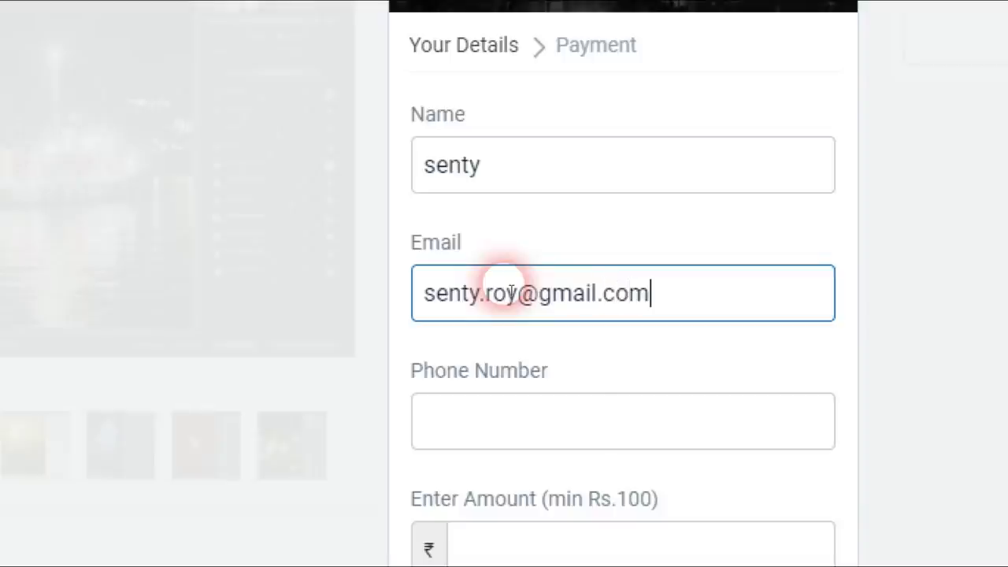
# Step: Enter the buyer's phone number and an amount of 100, then submit with Next
pyautogui.click(506, 420)
pyautogui.click(509, 392)
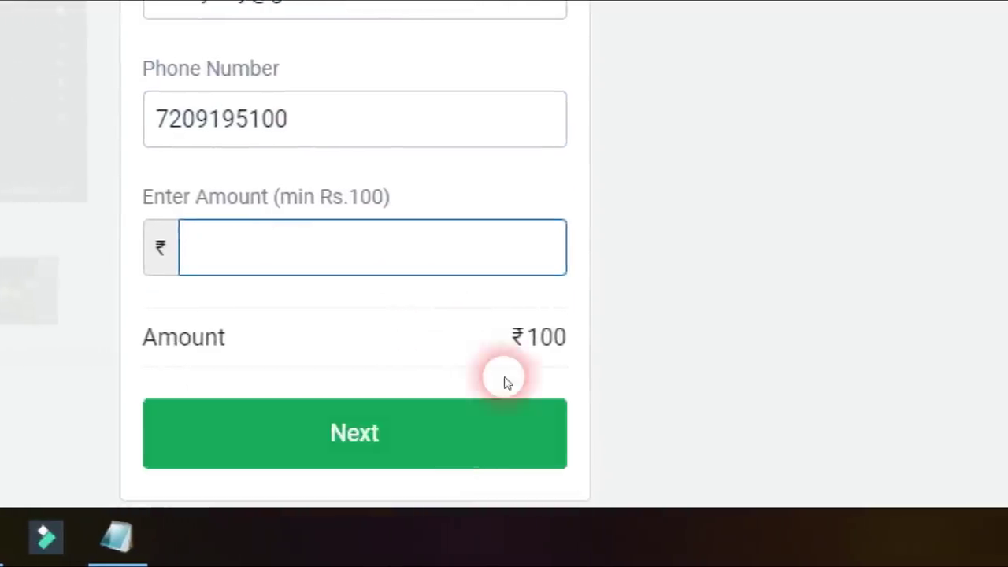
pyautogui.write('100')
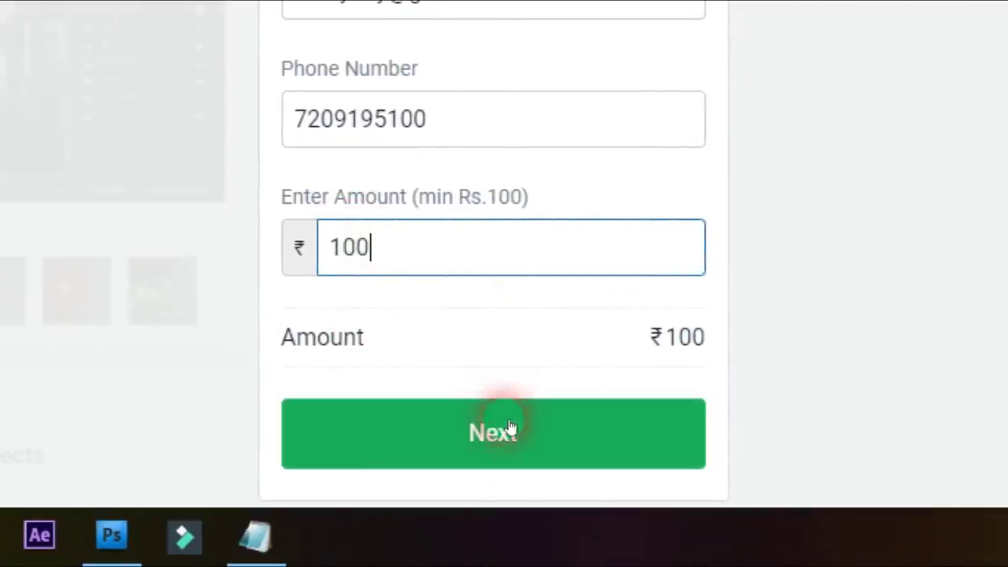
pyautogui.click(510, 429)
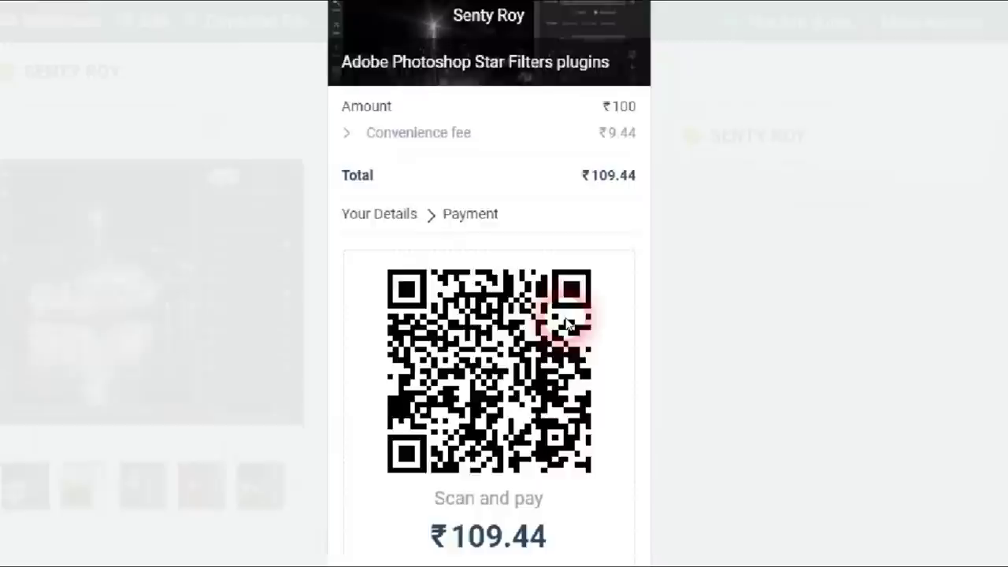
# Step: Scroll through the ₹109.44 payment modal to review the UPI QR option
pyautogui.scroll(-3, 544, 356)
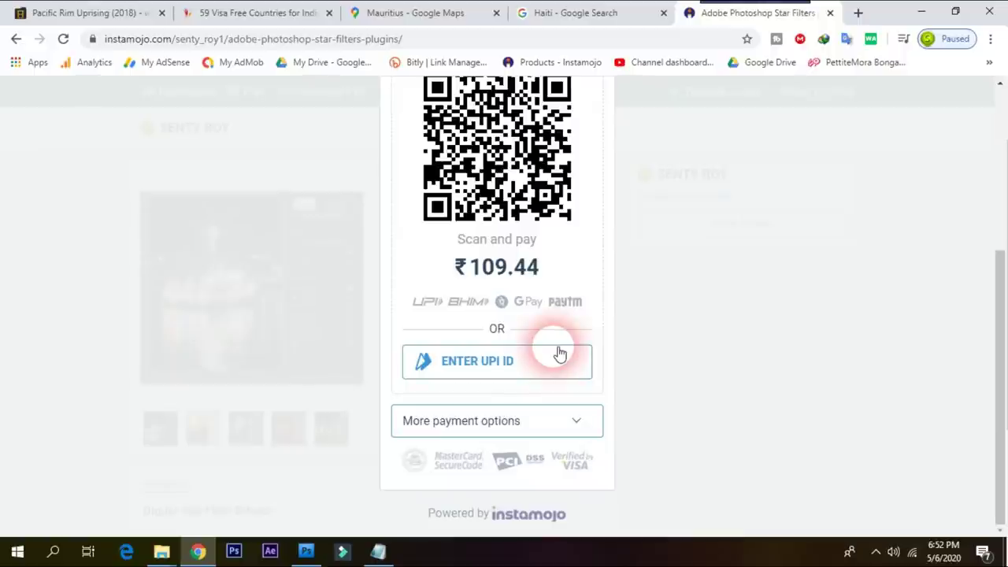
pyautogui.scroll(2, 557, 353)
pyautogui.scroll(2, 508, 224)
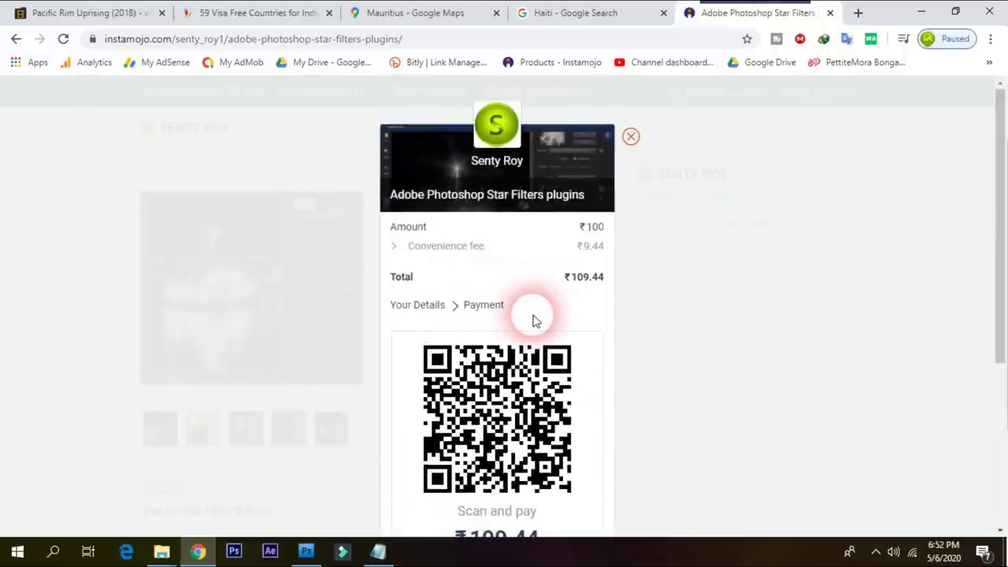
pyautogui.scroll(-3, 543, 318)
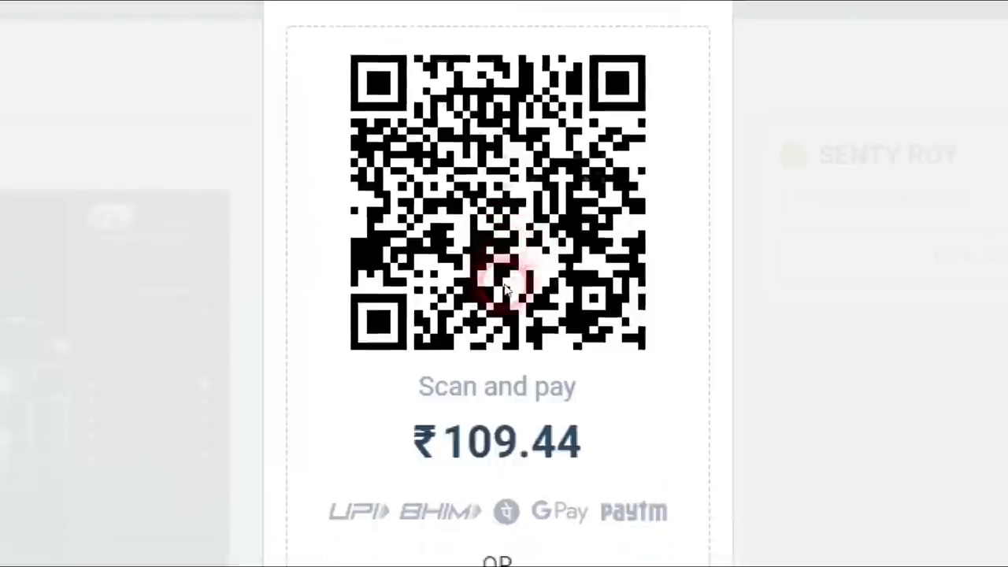
pyautogui.scroll(2, 505, 290)
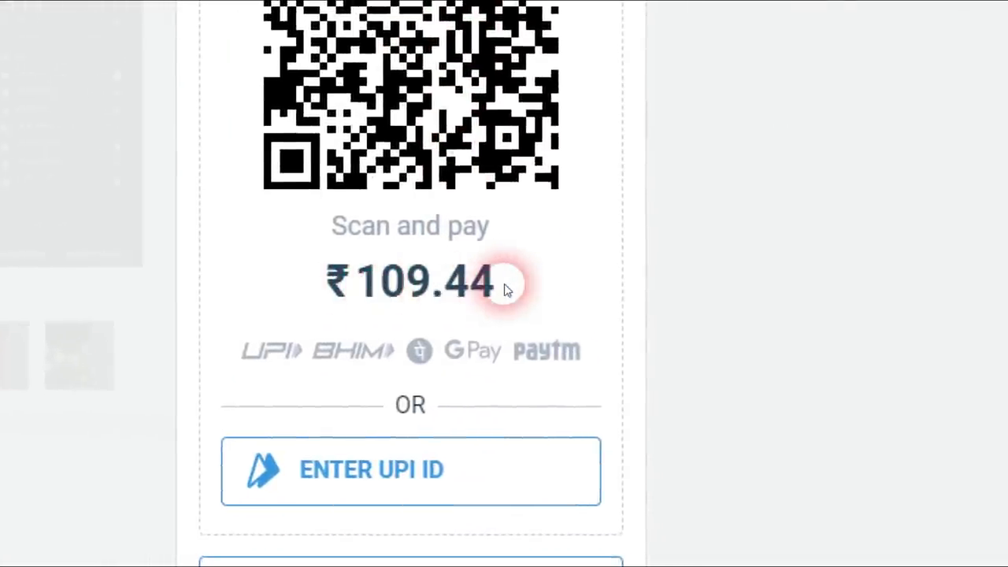
pyautogui.scroll(-2, 505, 290)
pyautogui.scroll(-2, 506, 290)
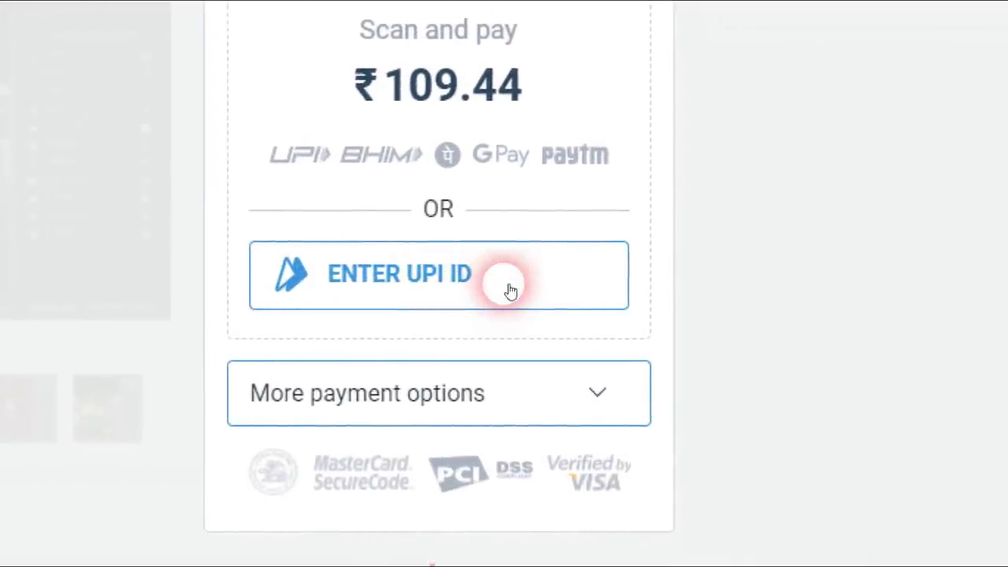
# Step: Check the UPI ID and other payment options, return to the QR, then close checkout
pyautogui.click(509, 291)
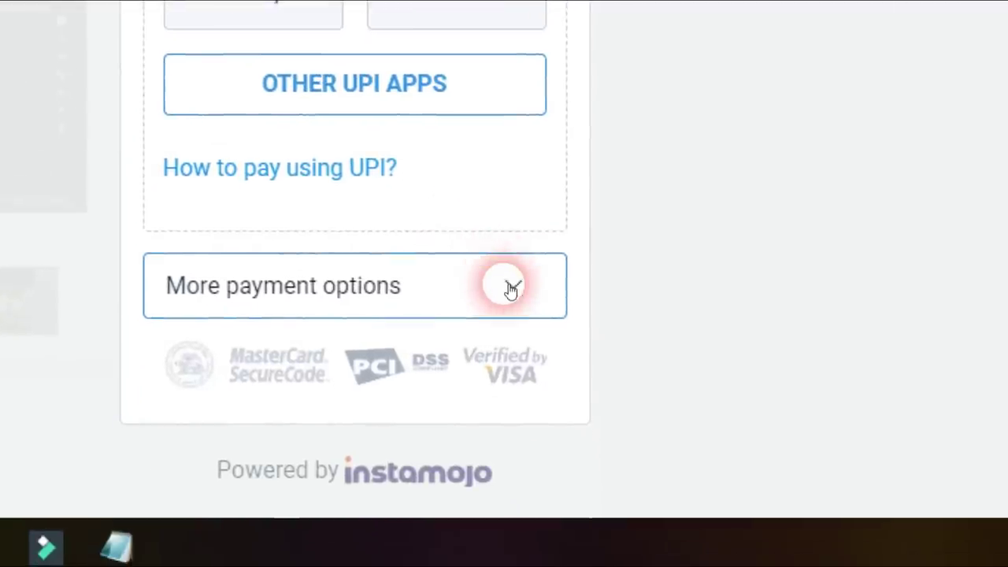
pyautogui.click(510, 288)
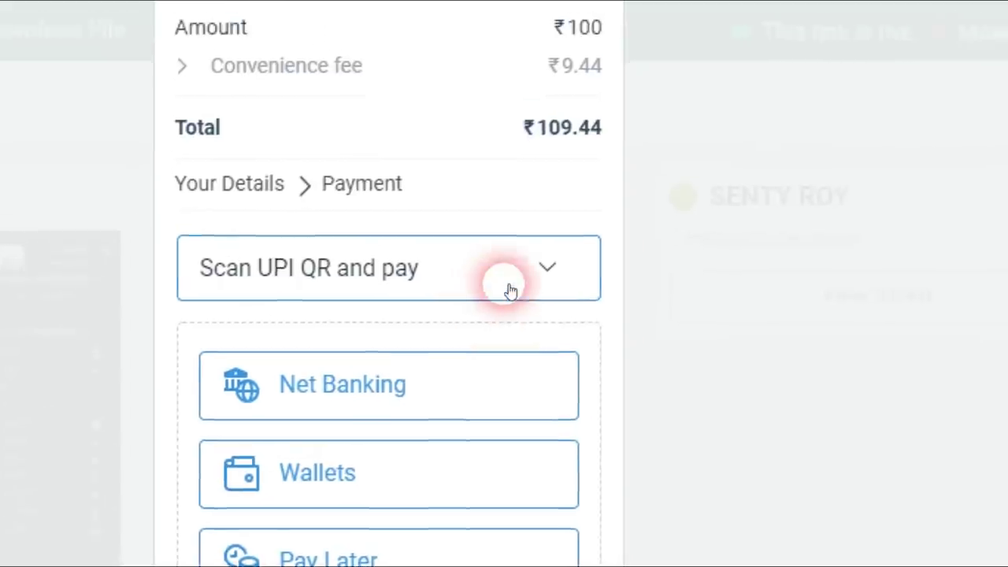
pyautogui.click(509, 290)
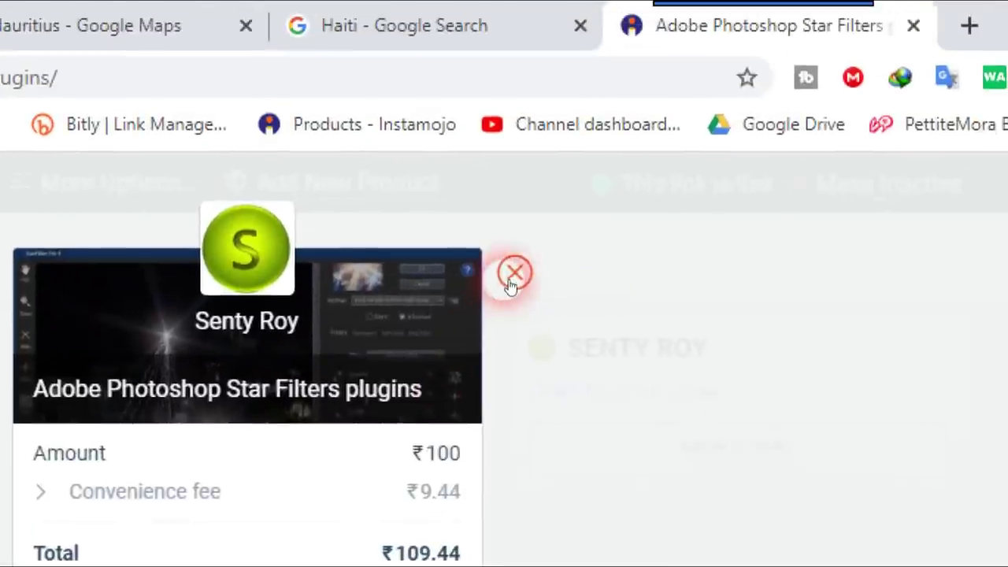
pyautogui.click(766, 20)
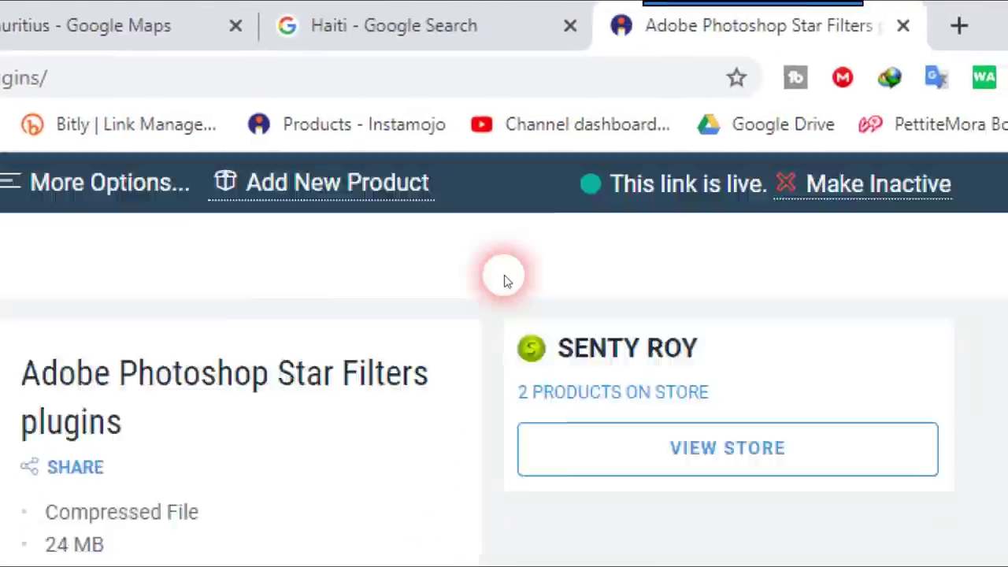